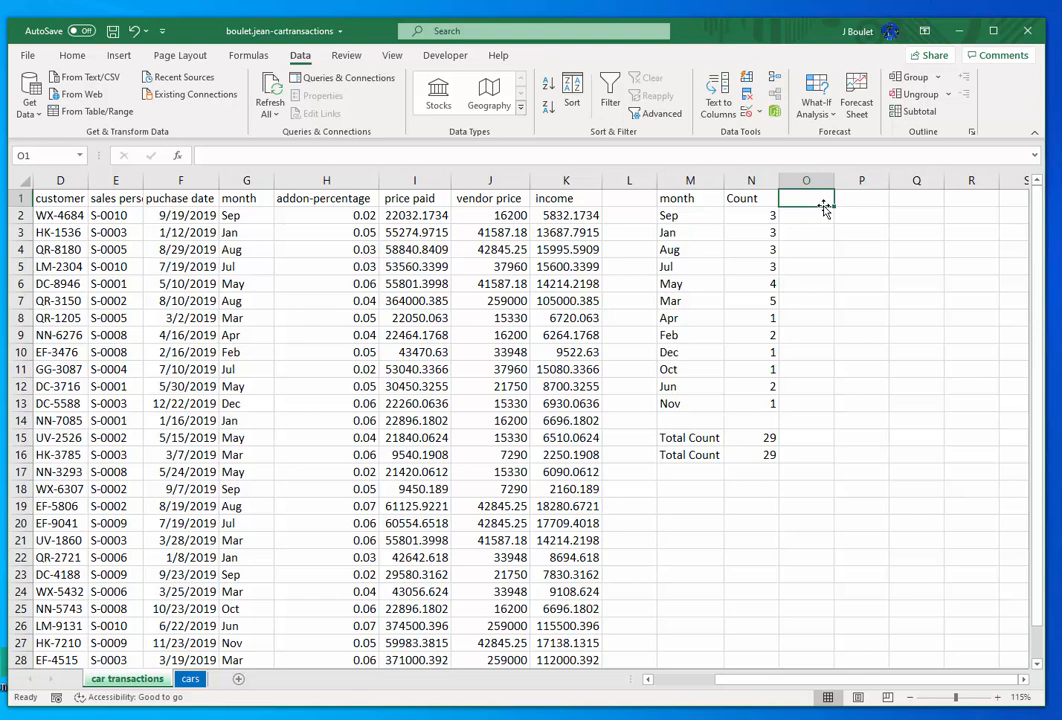
- Add the header "Income" in cell O1, beside the Count column
{"action": "type", "text": "S"}
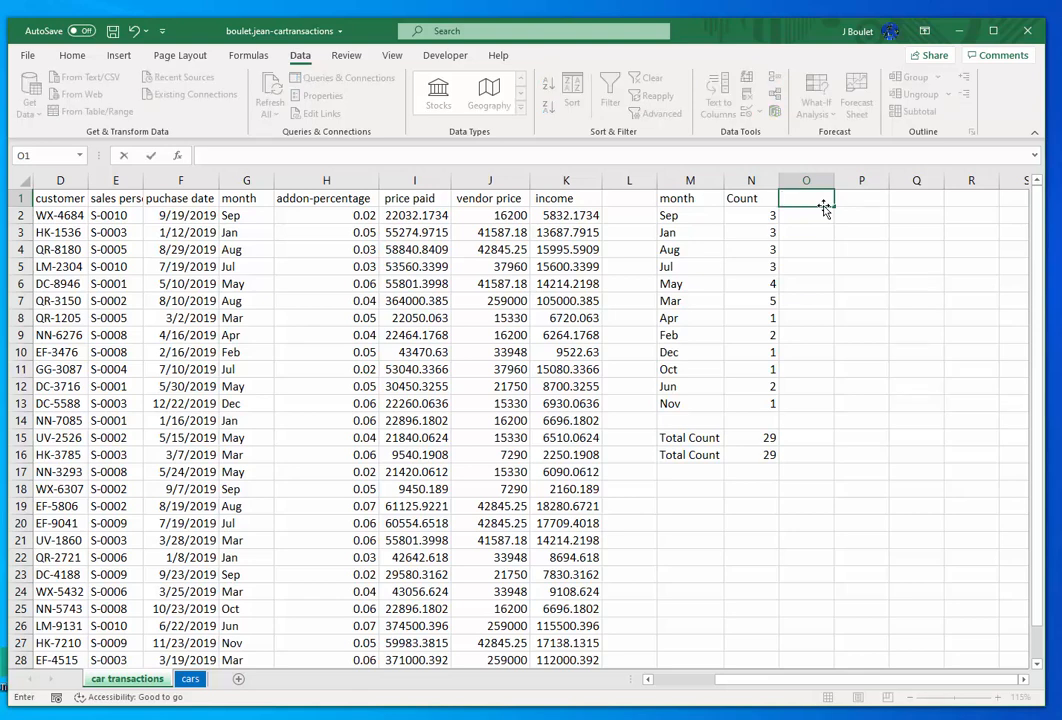
{"action": "type", "text": "ncome"}
{"action": "key", "text": "Return"}
{"action": "left_click", "coordinate": [675, 214]}
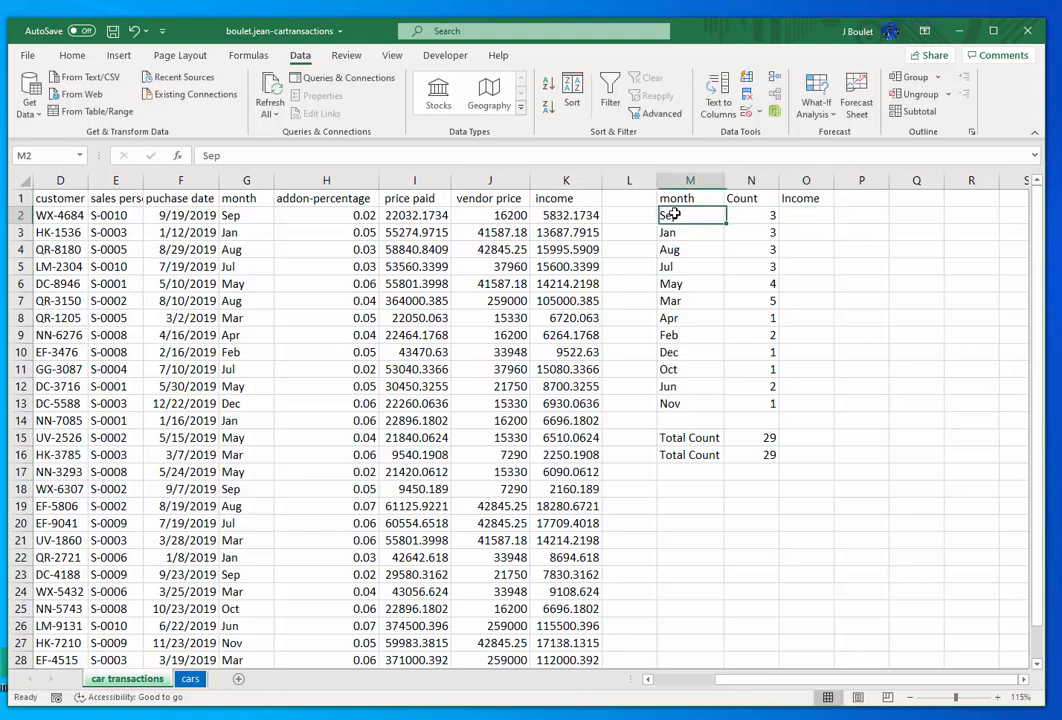
- Enter a SUM formula in cell O15 that totals the income values in K2:K30
{"action": "left_click", "coordinate": [814, 441]}
{"action": "type", "text": "="}
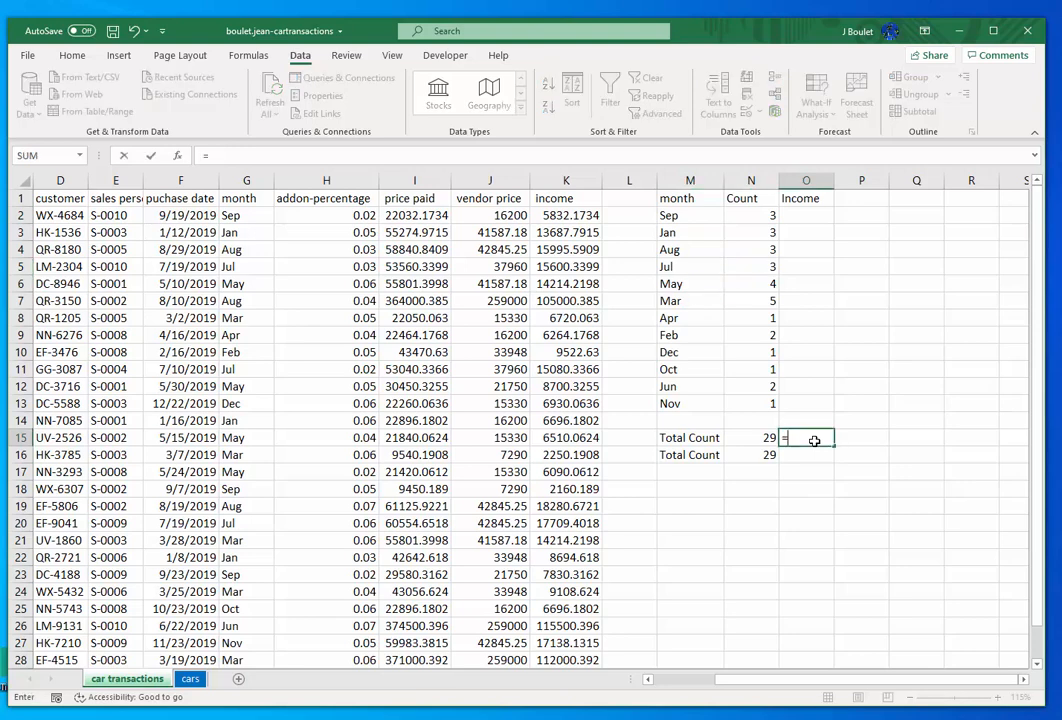
{"action": "type", "text": "sum("}
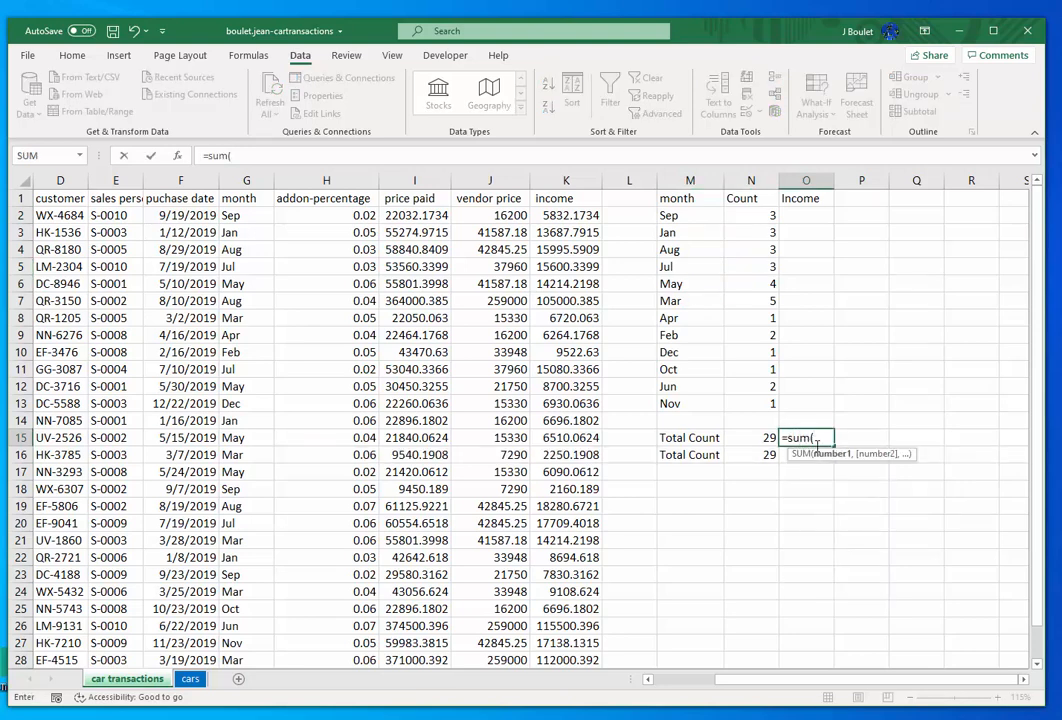
{"action": "left_click", "coordinate": [563, 215]}
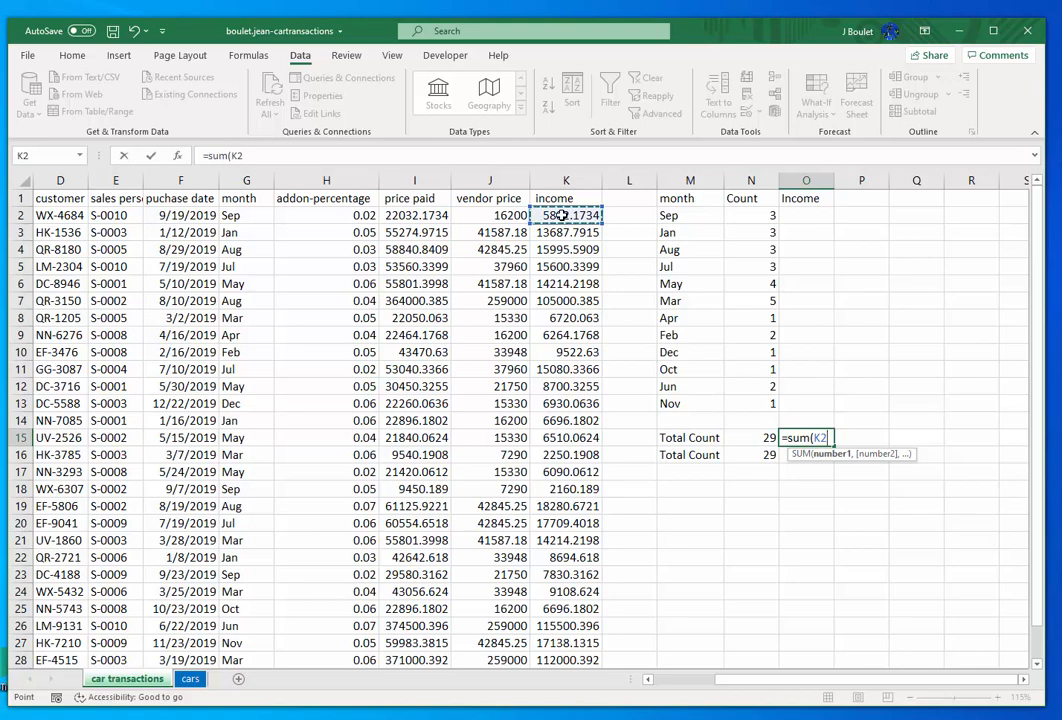
{"action": "key", "text": "shift+Down"}
{"action": "key", "text": "shift+Down"}
{"action": "key", "text": "ctrl+shift+Down"}
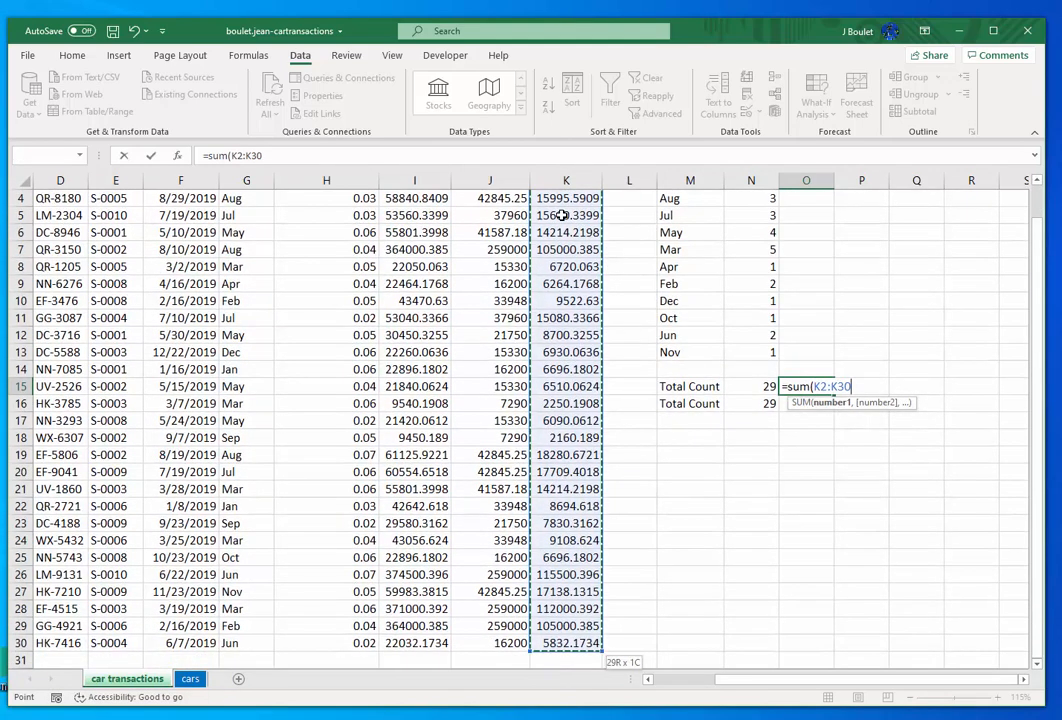
{"action": "key", "text": "Return"}
{"action": "key", "text": "Up"}
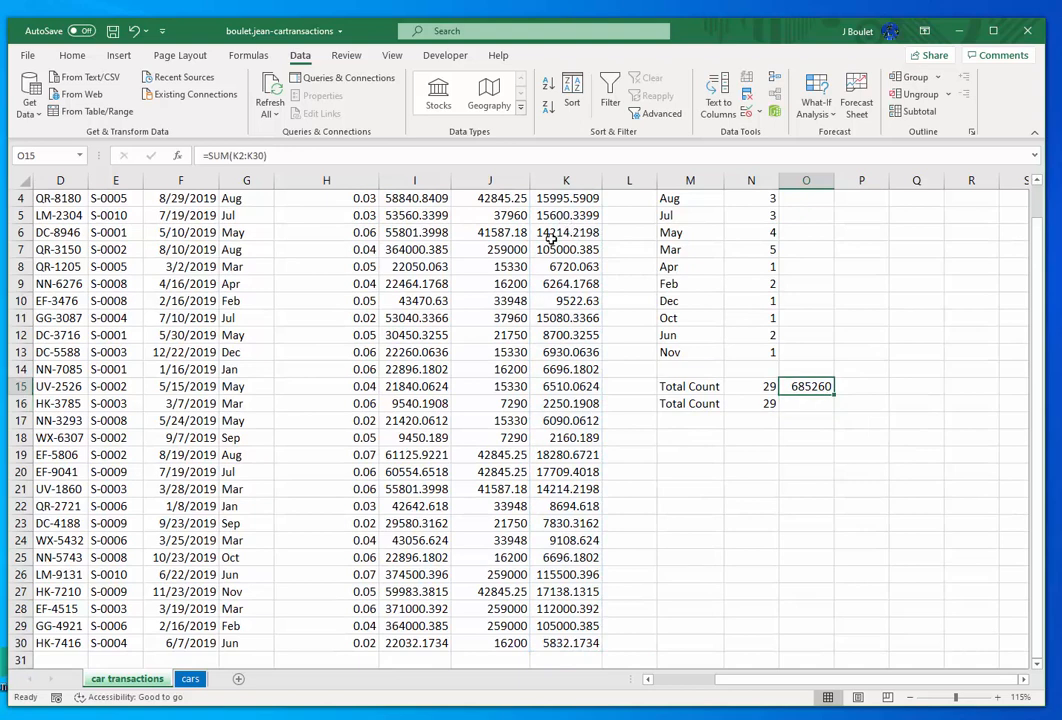
- Apply the comma number style to the income total in O15
{"action": "left_click", "coordinate": [73, 55]}
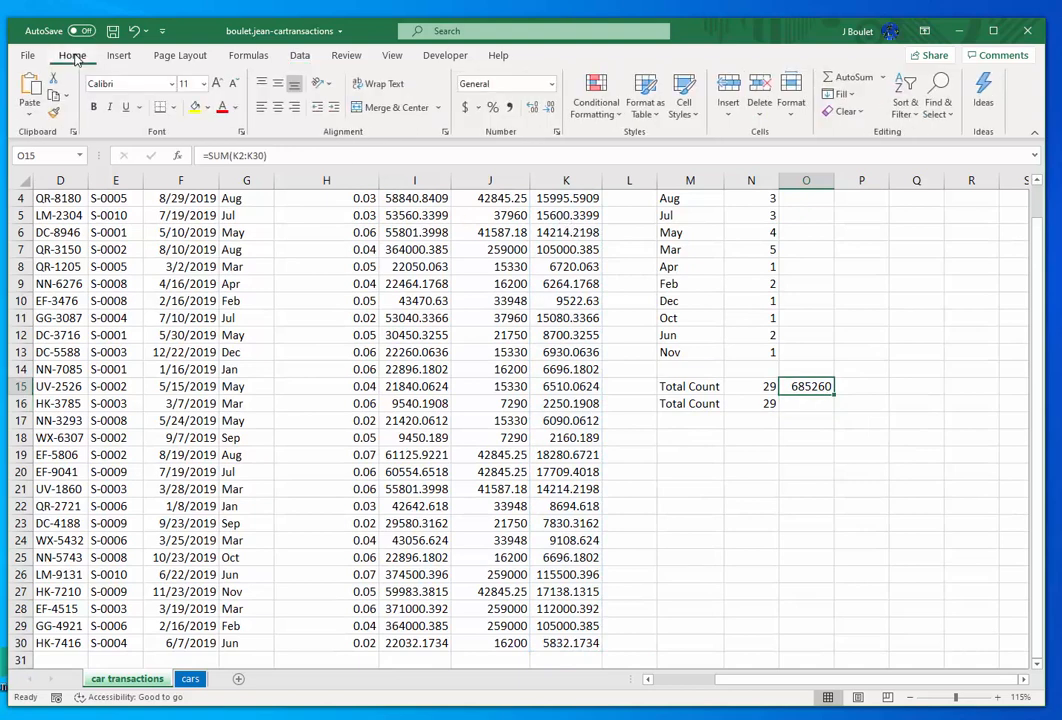
{"action": "left_click", "coordinate": [509, 108]}
{"action": "left_click", "coordinate": [576, 213]}
- Apply the comma number style to the price paid, vendor price and income values in I2:K30
{"action": "scroll", "coordinate": [580, 200], "scroll_direction": "up", "scroll_amount": 1}
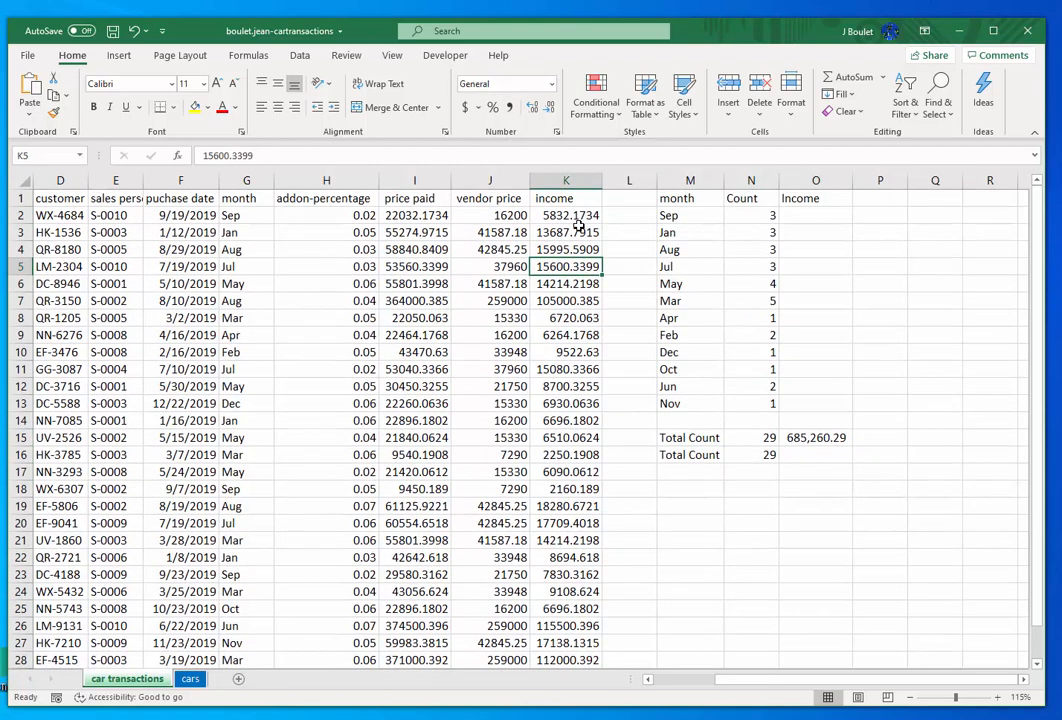
{"action": "left_click_drag", "start_coordinate": [570, 215], "coordinate": [572, 249]}
{"action": "left_click_drag", "start_coordinate": [580, 330], "coordinate": [577, 489]}
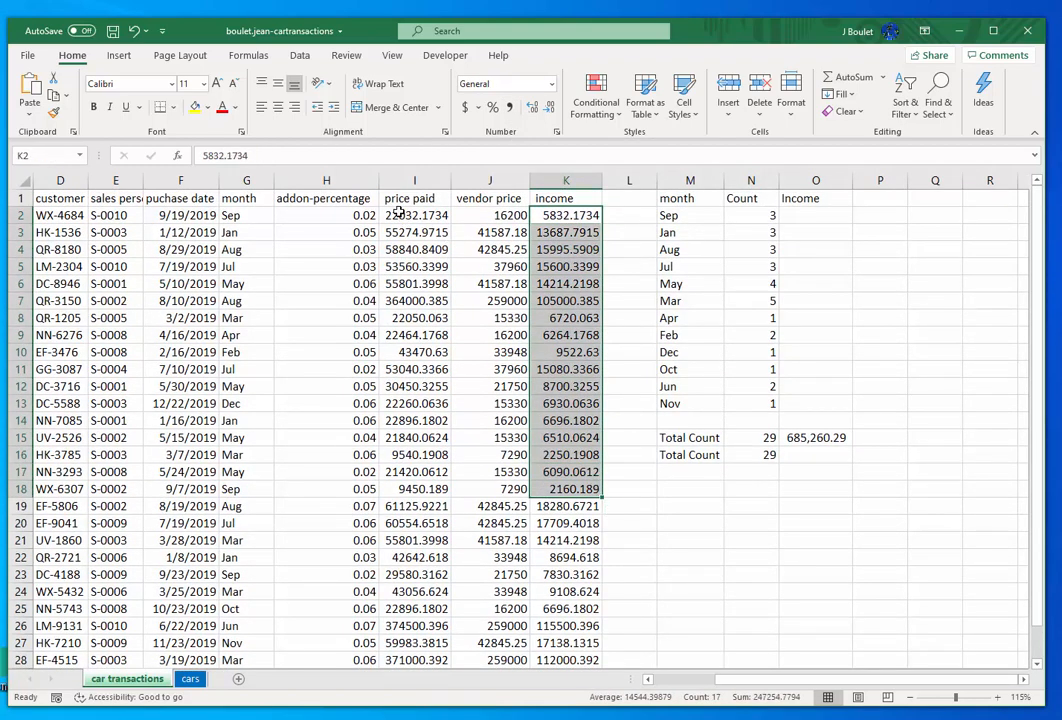
{"action": "left_click_drag", "start_coordinate": [398, 213], "coordinate": [566, 636]}
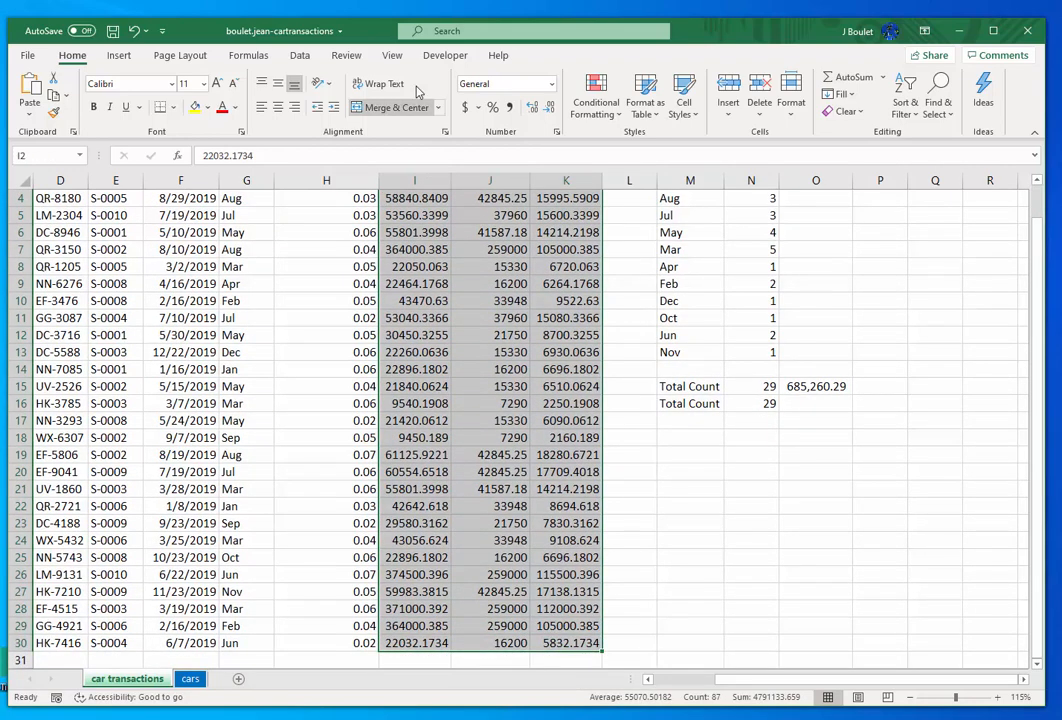
{"action": "left_click", "coordinate": [509, 107]}
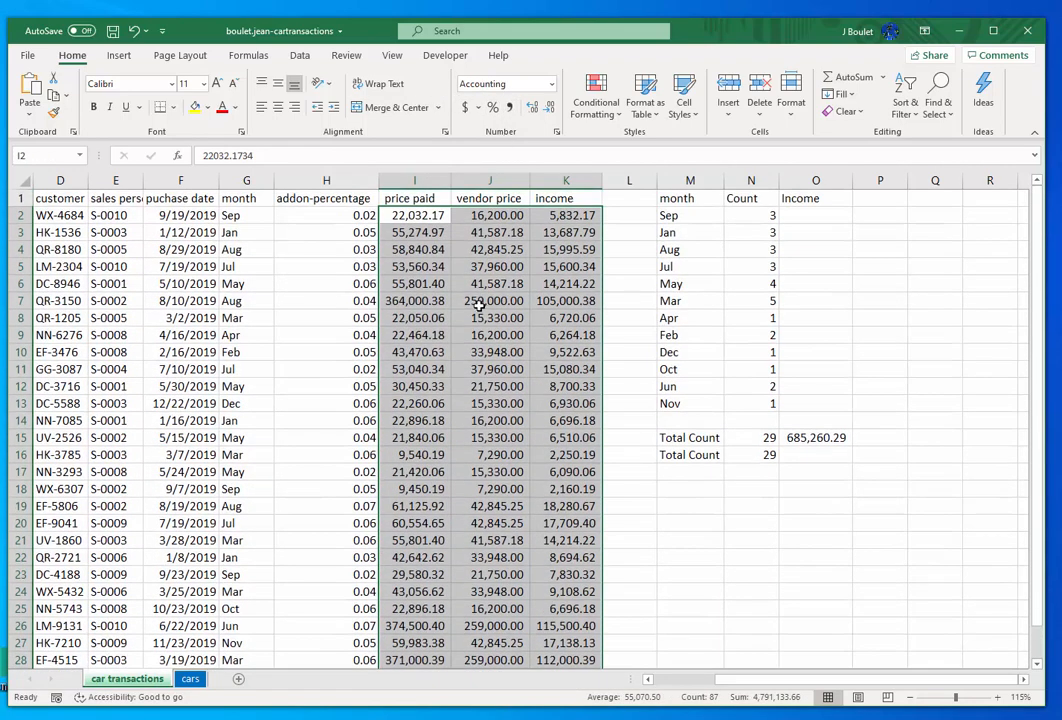
{"action": "left_click", "coordinate": [488, 315]}
- Examine the income total, the months listed in column M and the COUNTIF formula for September in N2
{"action": "left_click", "coordinate": [812, 441]}
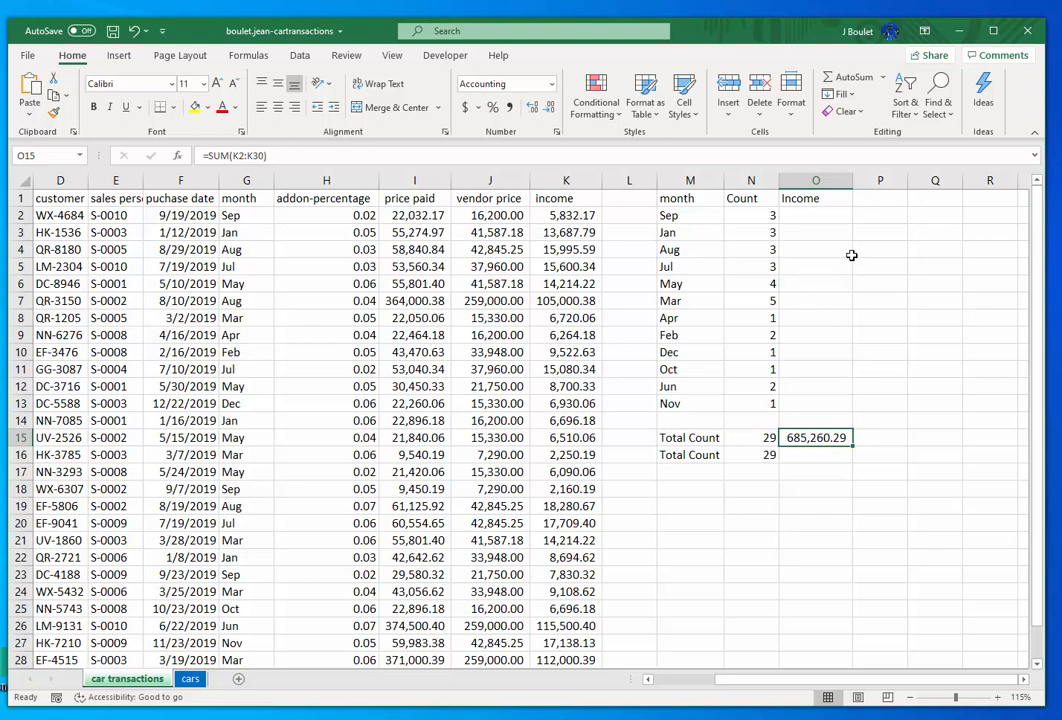
{"action": "left_click", "coordinate": [822, 215]}
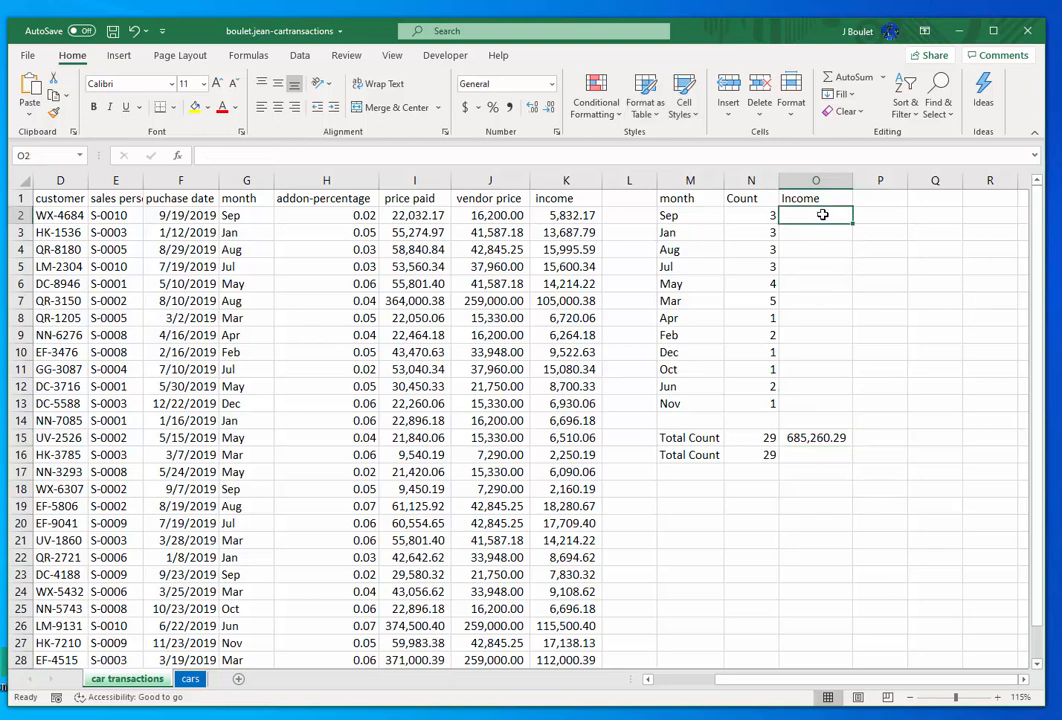
{"action": "left_click", "coordinate": [694, 218]}
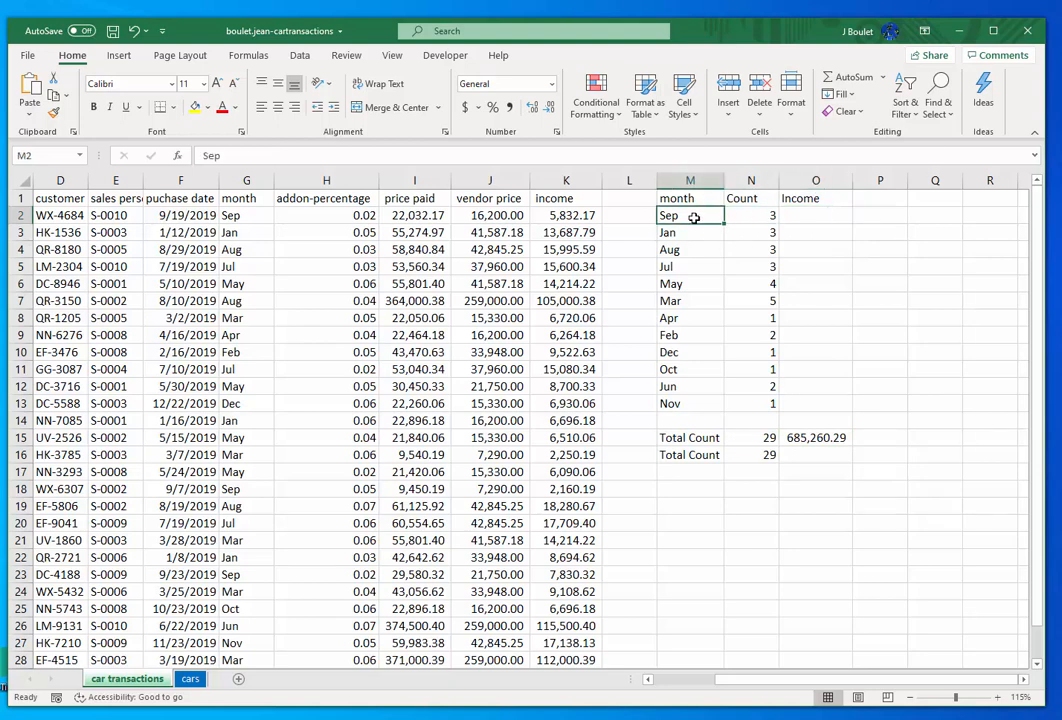
{"action": "left_click", "coordinate": [694, 235]}
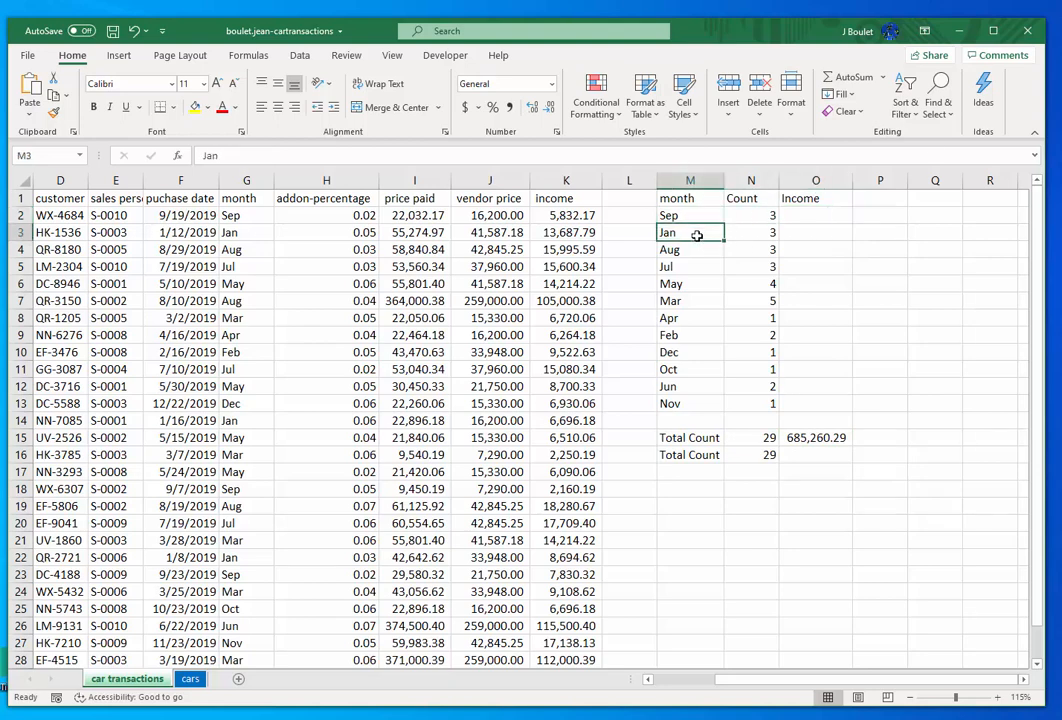
{"action": "left_click", "coordinate": [680, 250]}
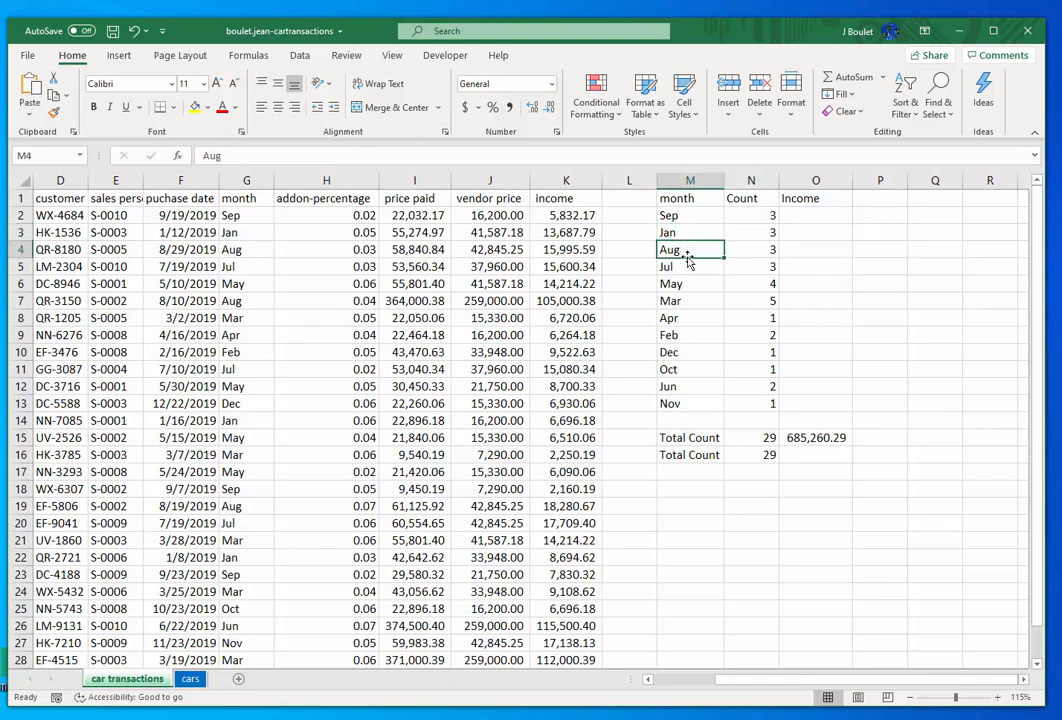
{"action": "key", "text": "Down"}
{"action": "key", "text": "Down"}
{"action": "key", "text": "Down"}
{"action": "key", "text": "Down"}
{"action": "key", "text": "Down"}
{"action": "key", "text": "Down"}
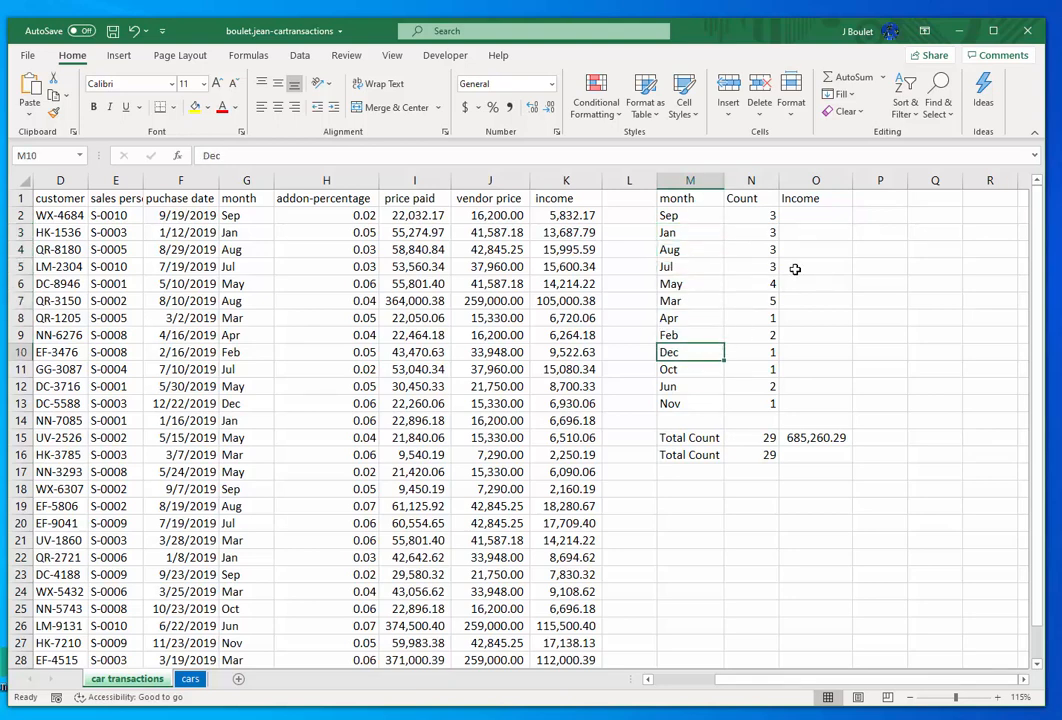
{"action": "left_click", "coordinate": [795, 269]}
{"action": "left_click", "coordinate": [808, 214]}
{"action": "key", "text": "Left"}
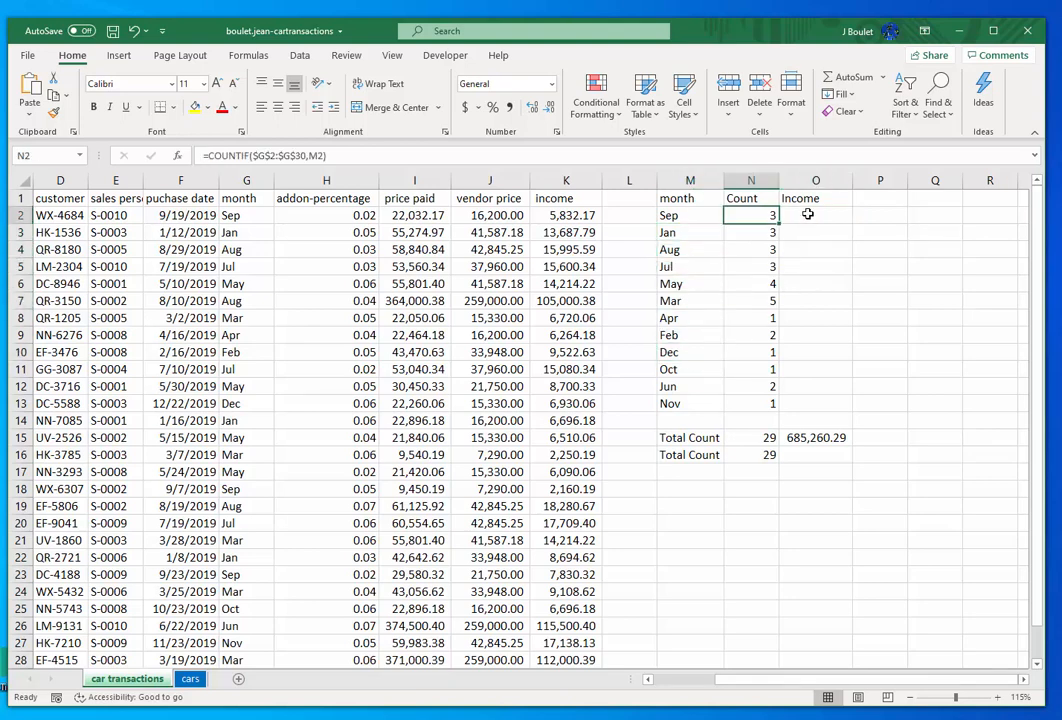
- Start a SUMIF formula in O2 for September's income, using the months in G2:G30 as the range
{"action": "key", "text": "Right"}
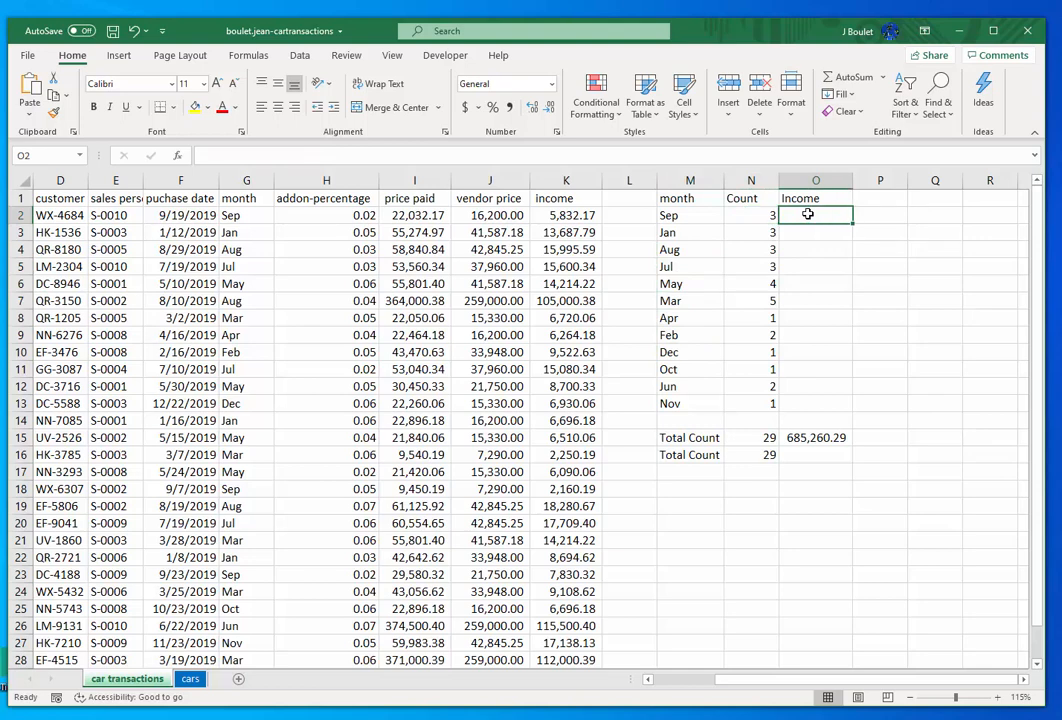
{"action": "type", "text": "=su"}
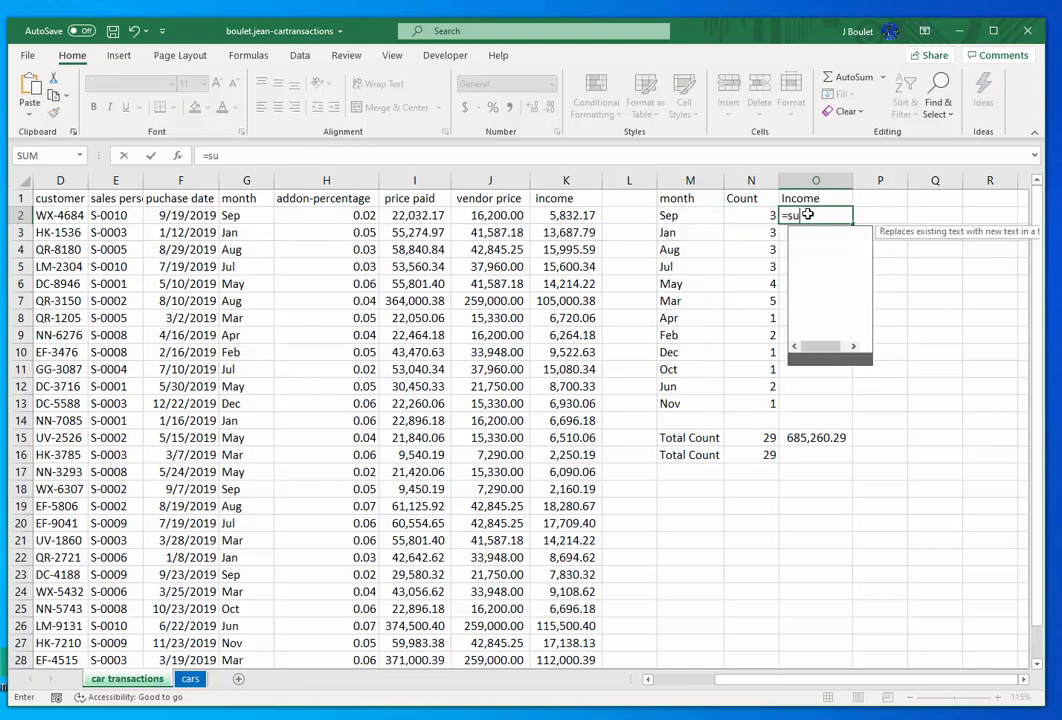
{"action": "type", "text": "m("}
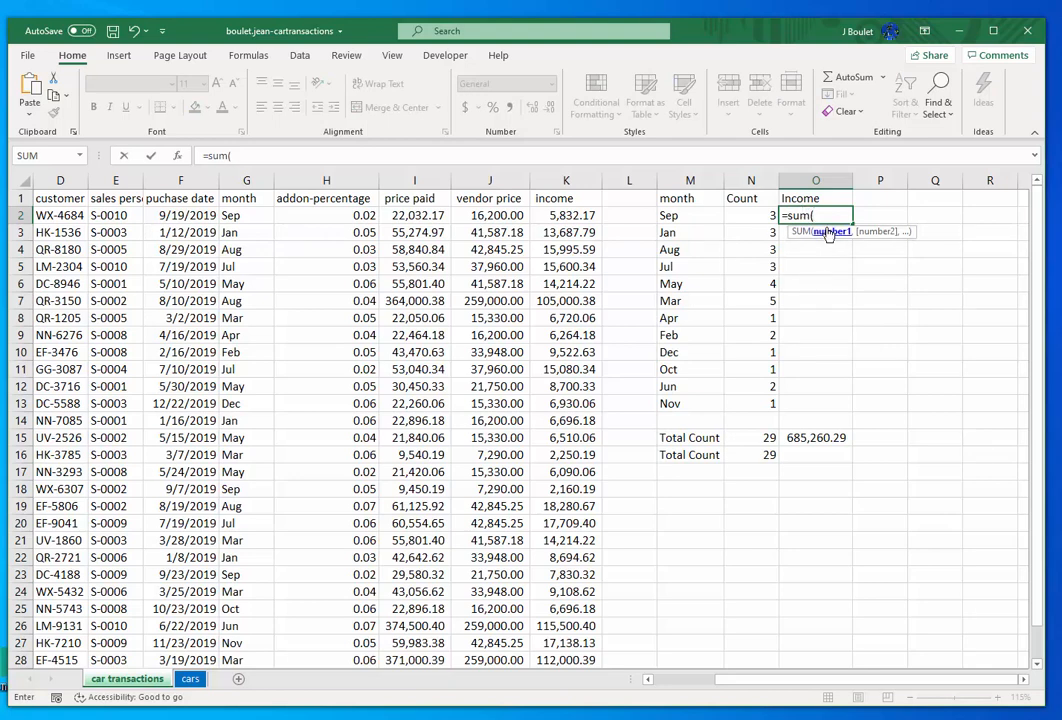
{"action": "key", "text": "BackSpace"}
{"action": "type", "text": "if("}
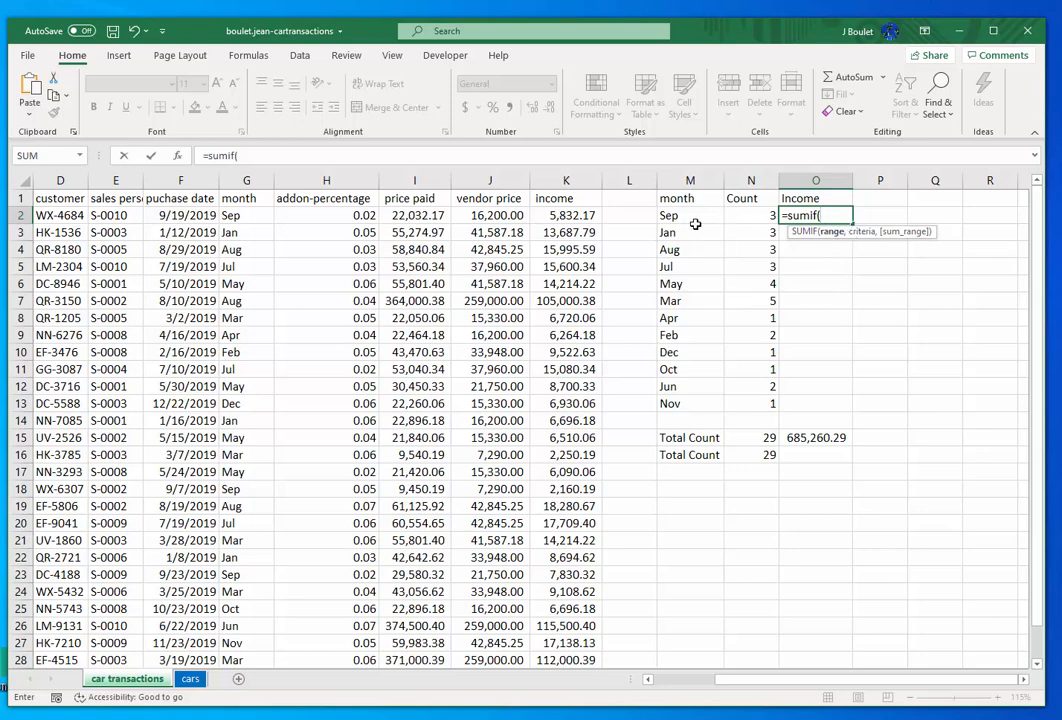
{"action": "left_click", "coordinate": [232, 215]}
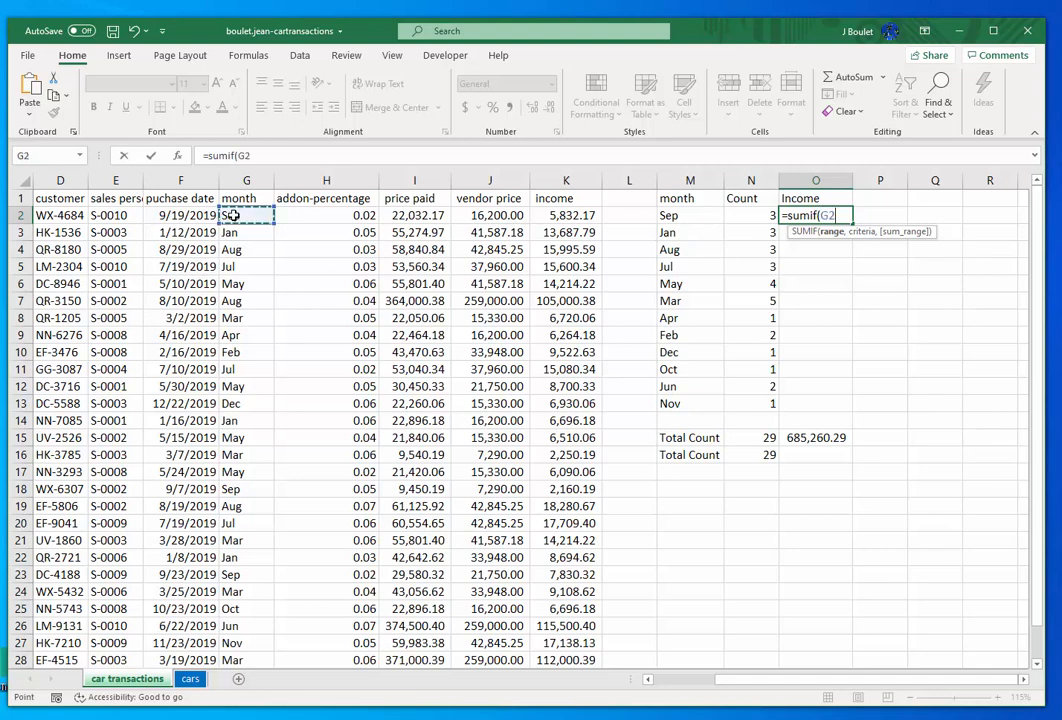
{"action": "key", "text": "shift+Down"}
{"action": "key", "text": "shift+Down"}
{"action": "key", "text": "shift+Down"}
{"action": "key", "text": "shift+Down"}
{"action": "key", "text": "shift+Down"}
{"action": "key", "text": "shift+Down"}
{"action": "key", "text": "shift+Down"}
{"action": "key", "text": "shift+Down"}
{"action": "key", "text": "shift+Down"}
{"action": "key", "text": "shift+Down"}
{"action": "key", "text": "shift+Down"}
{"action": "key", "text": "shift+Down"}
{"action": "key", "text": "shift+Down"}
{"action": "key", "text": "shift+Down"}
{"action": "key", "text": "shift+Down"}
{"action": "key", "text": "shift+Down"}
{"action": "key", "text": "shift+Down"}
{"action": "key", "text": "shift+Down"}
{"action": "key", "text": "shift+Down"}
{"action": "key", "text": "shift+Down"}
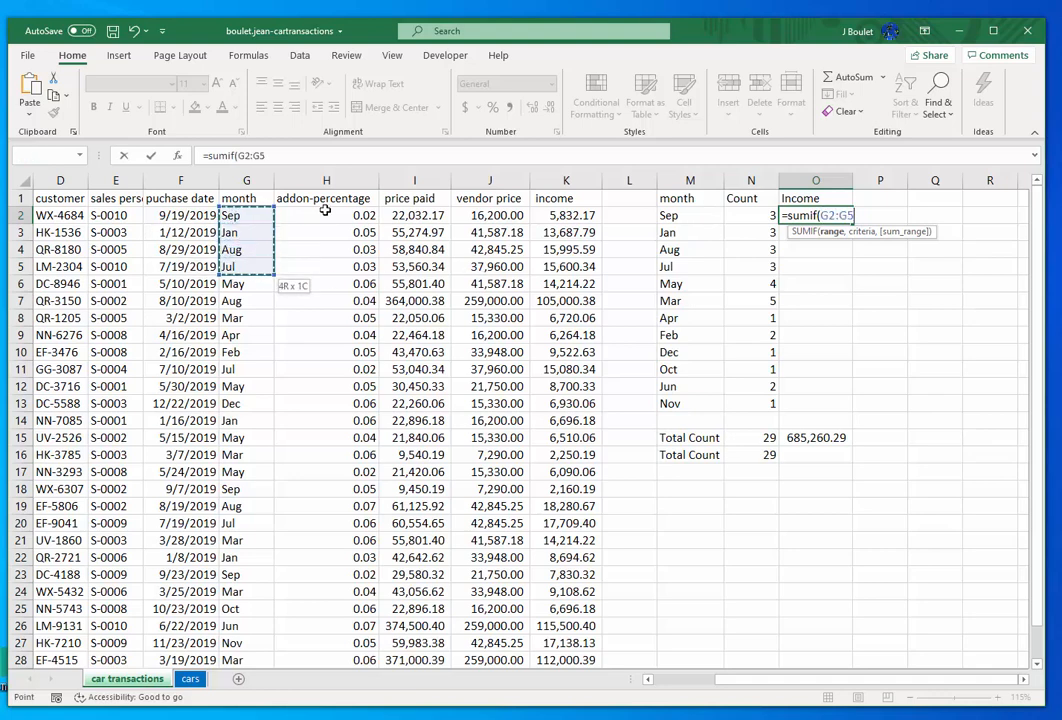
{"action": "key", "text": "shift+Down"}
{"action": "key", "text": "shift+Down"}
{"action": "key", "text": "shift+Down"}
{"action": "key", "text": "shift+Down"}
{"action": "key", "text": "shift+Down"}
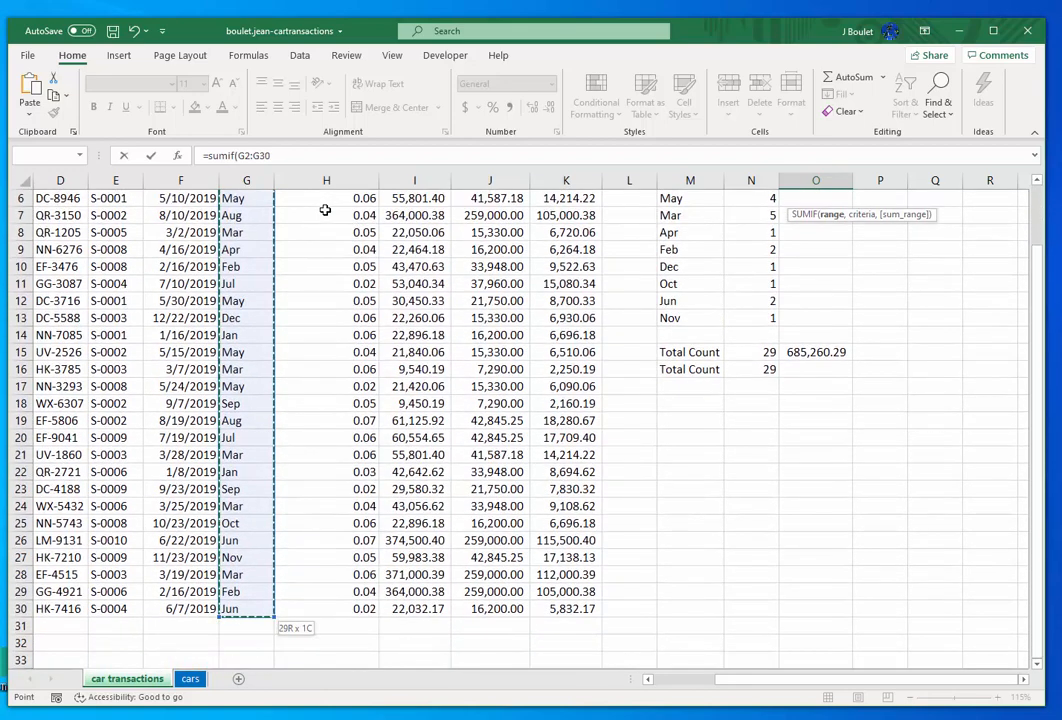
{"action": "type", "text": ","}
{"action": "scroll", "coordinate": [801, 226], "scroll_direction": "up", "scroll_amount": 2}
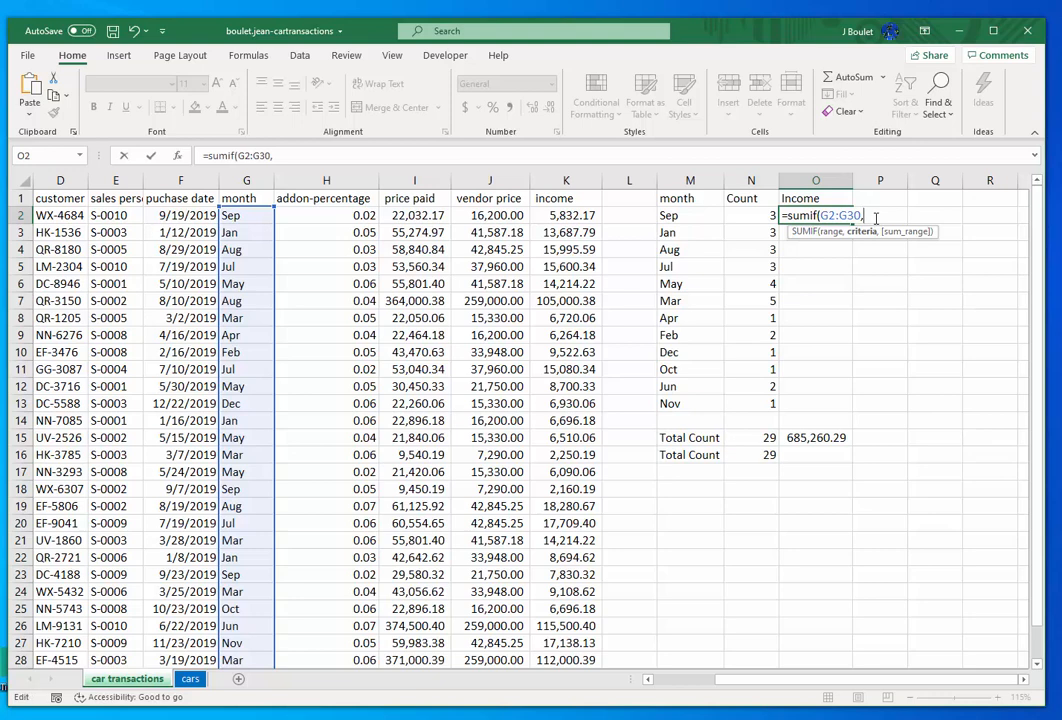
- Complete the SUMIF formula in O2 with the criterion "Sep" and the sum range K2:K30
{"action": "type", "text": "\"Sep\","}
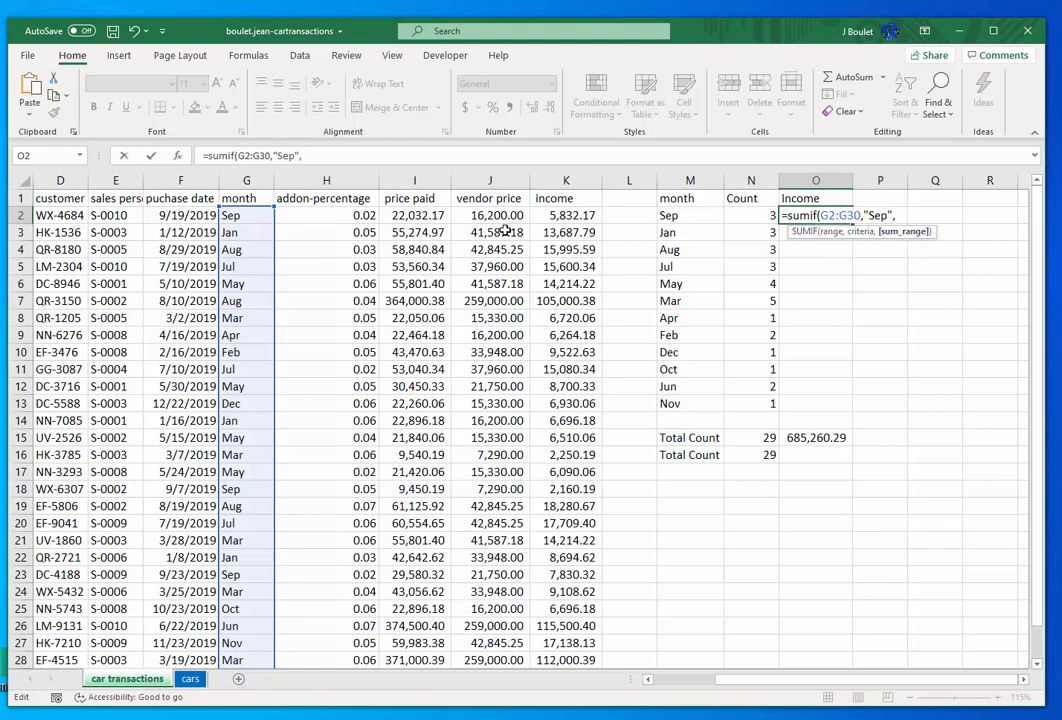
{"action": "left_click", "coordinate": [562, 217]}
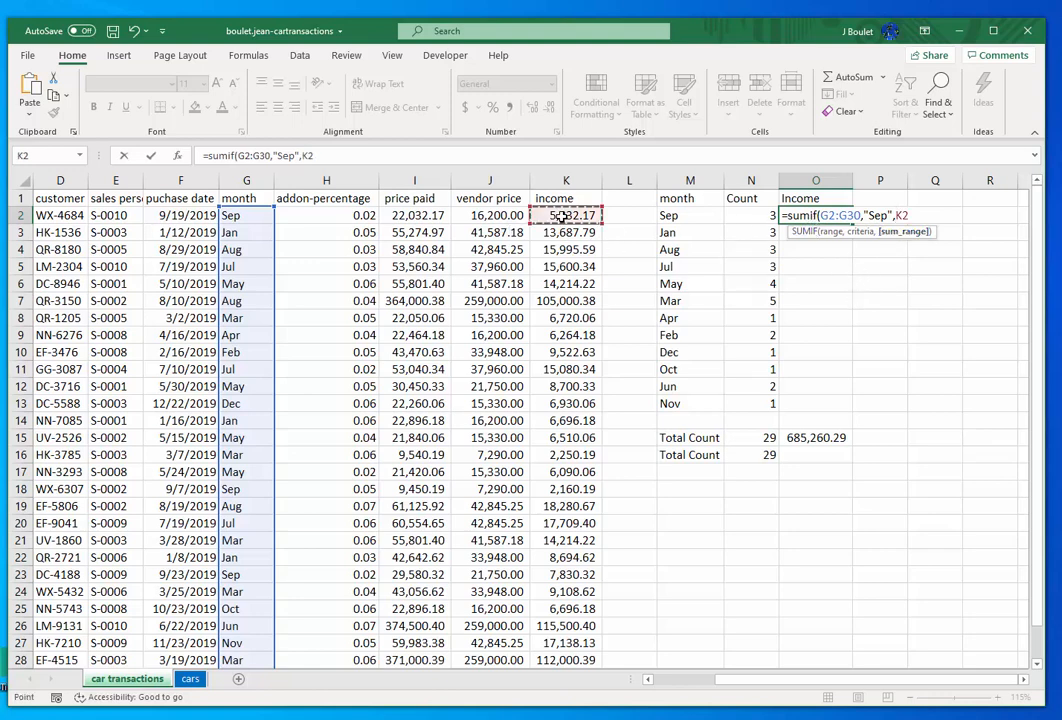
{"action": "key", "text": "ctrl+shift+Down"}
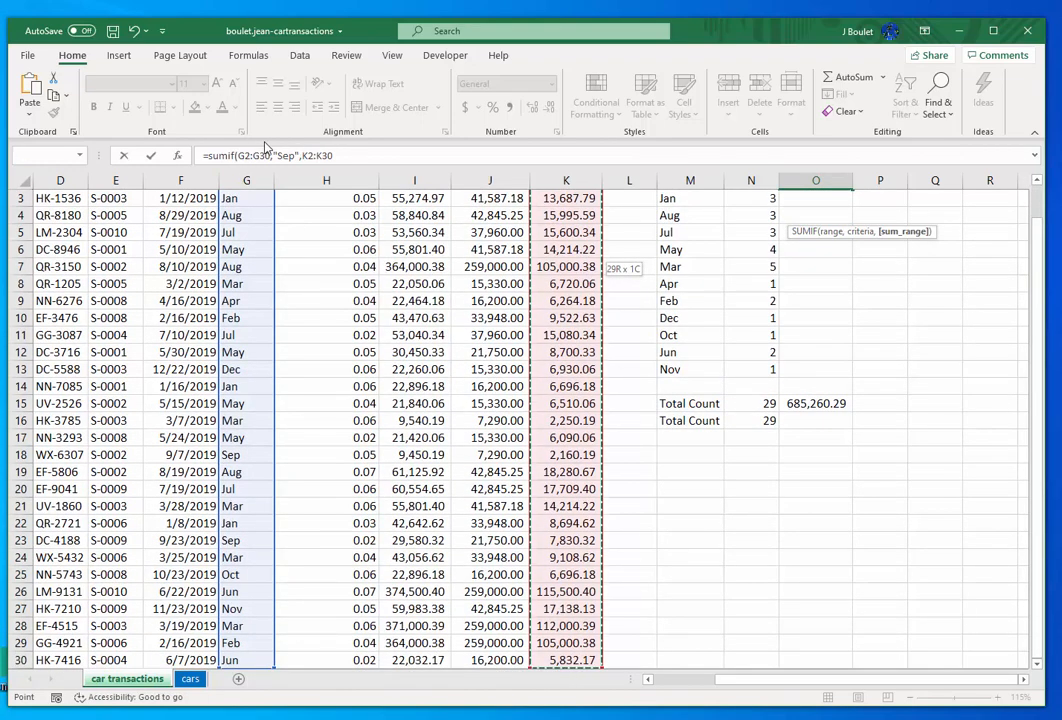
{"action": "scroll", "coordinate": [795, 290], "scroll_direction": "up", "scroll_amount": 1}
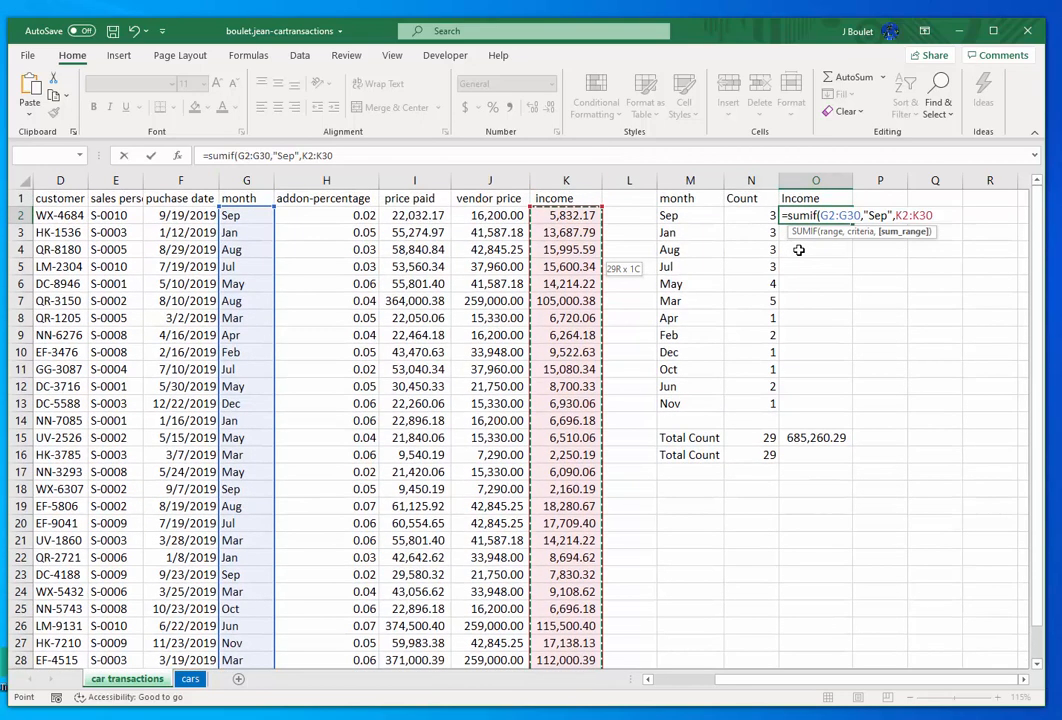
{"action": "left_click", "coordinate": [943, 215]}
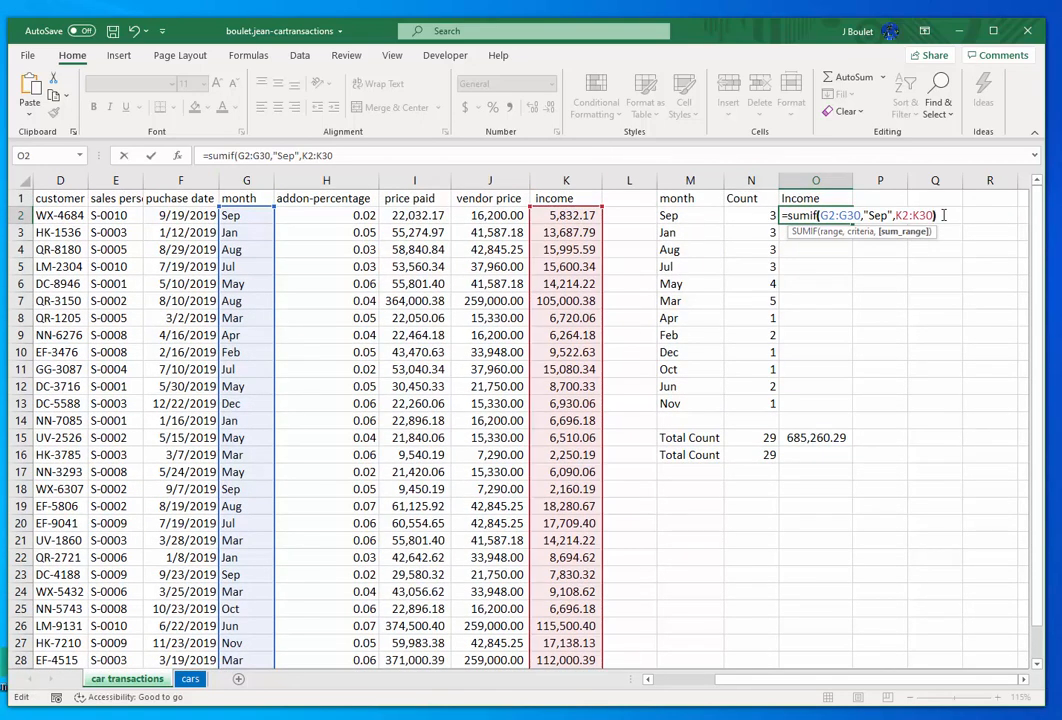
{"action": "type", "text": ")"}
{"action": "key", "text": "Return"}
{"action": "key", "text": "Up"}
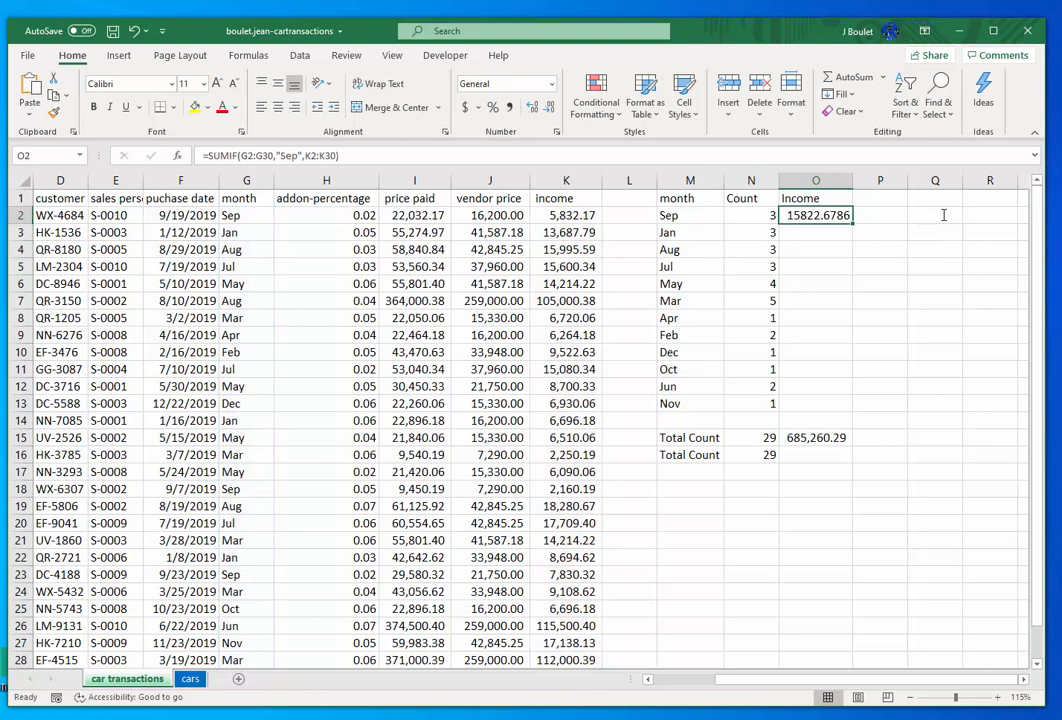
- Apply the comma number style to the monthly income cells O2:O13
{"action": "left_click", "coordinate": [829, 316]}
{"action": "left_click_drag", "start_coordinate": [815, 215], "coordinate": [815, 403]}
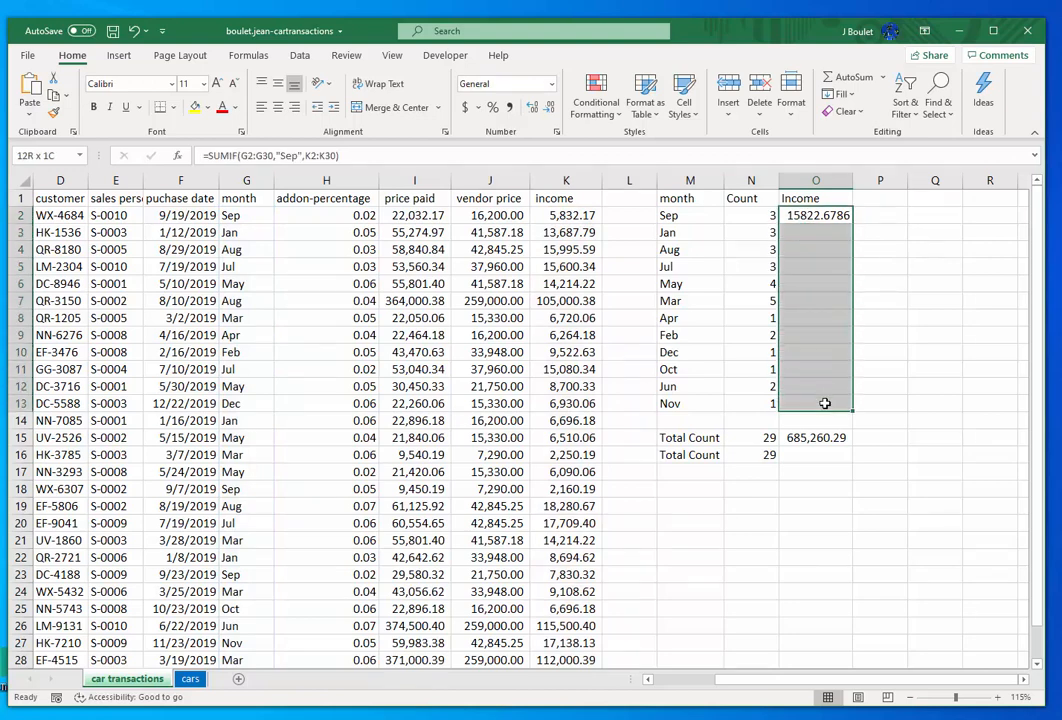
{"action": "left_click", "coordinate": [508, 107]}
{"action": "left_click", "coordinate": [834, 297]}
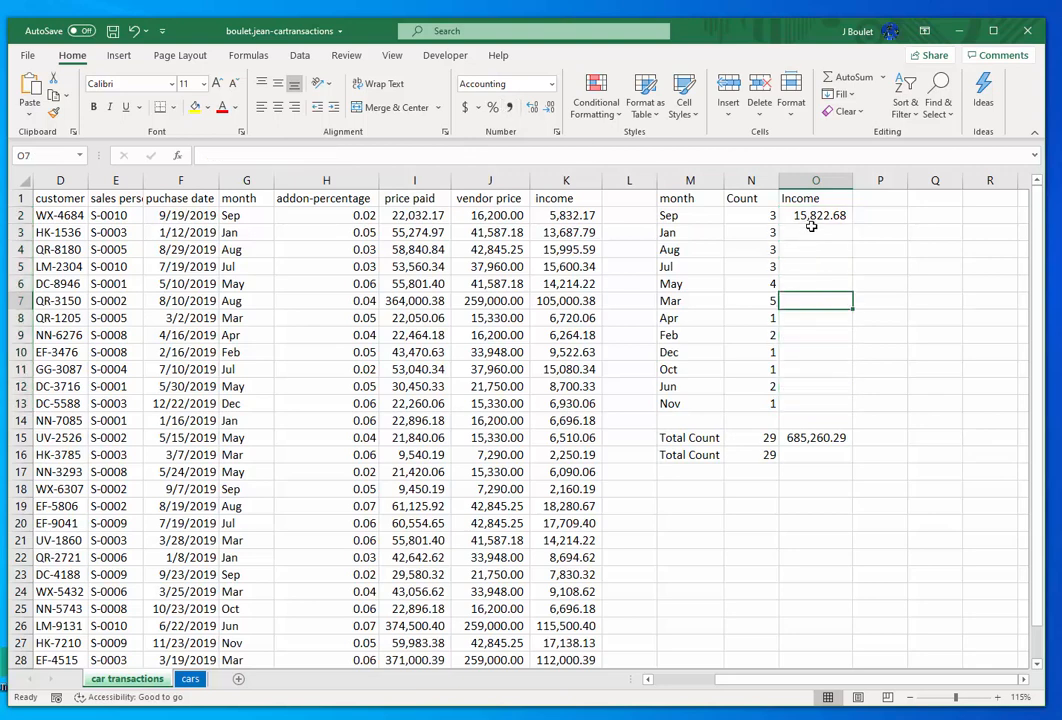
- Replace the "Sep" criterion in the O2 SUMIF formula with a reference to the month in cell M2
{"action": "left_click", "coordinate": [813, 218]}
{"action": "double_click", "coordinate": [817, 217]}
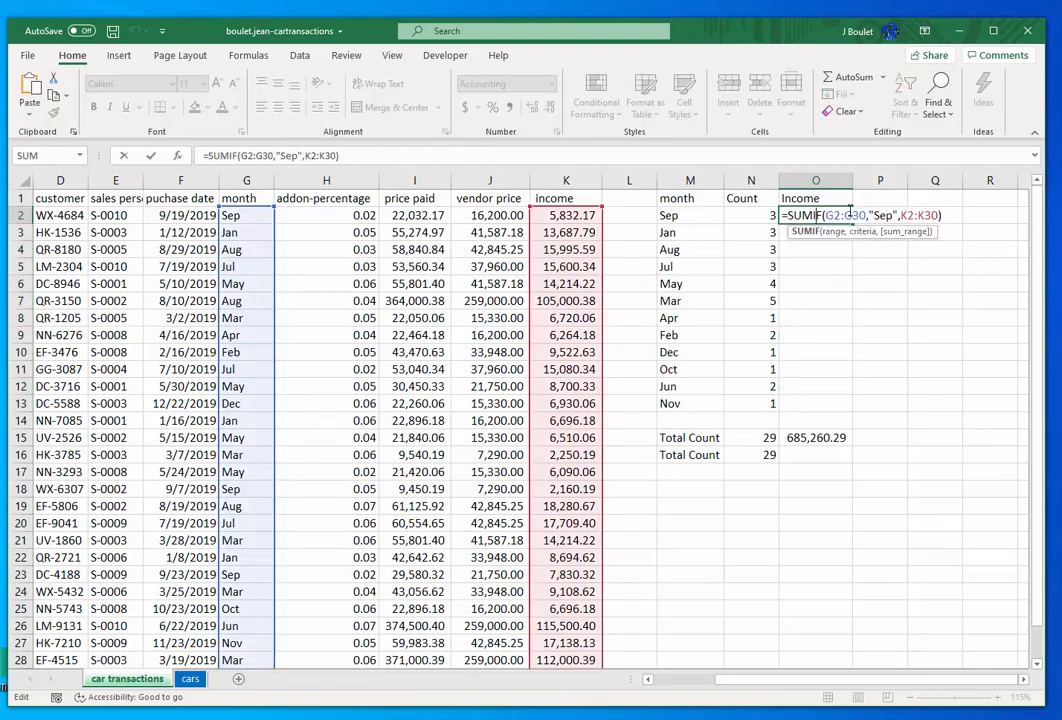
{"action": "left_click", "coordinate": [862, 232]}
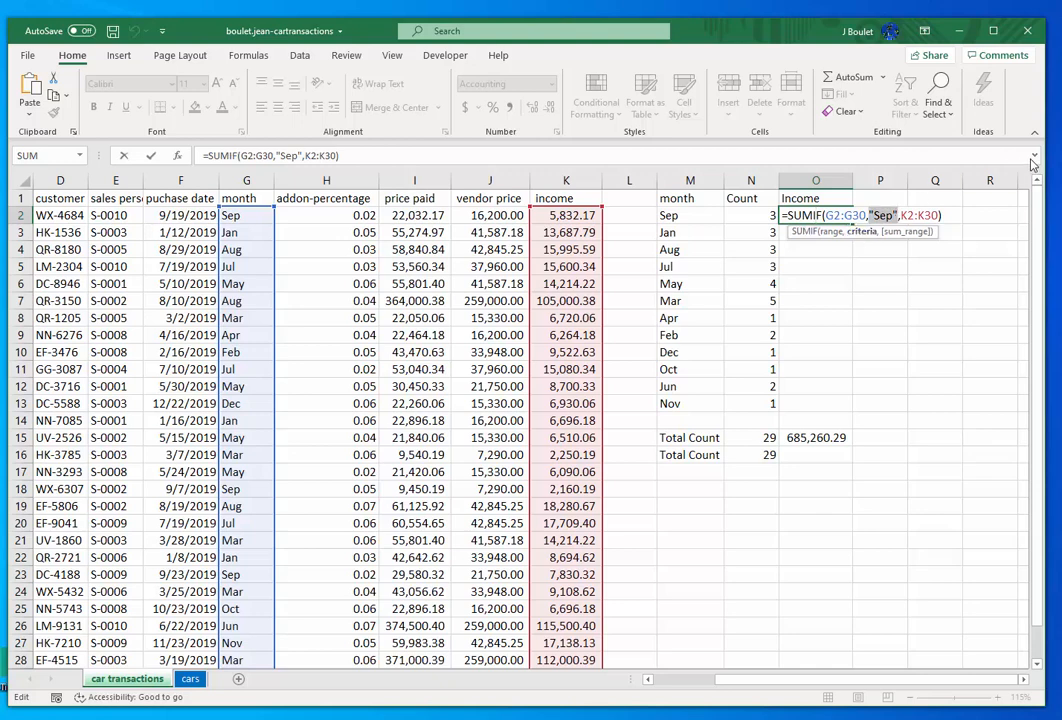
{"action": "left_click", "coordinate": [831, 233]}
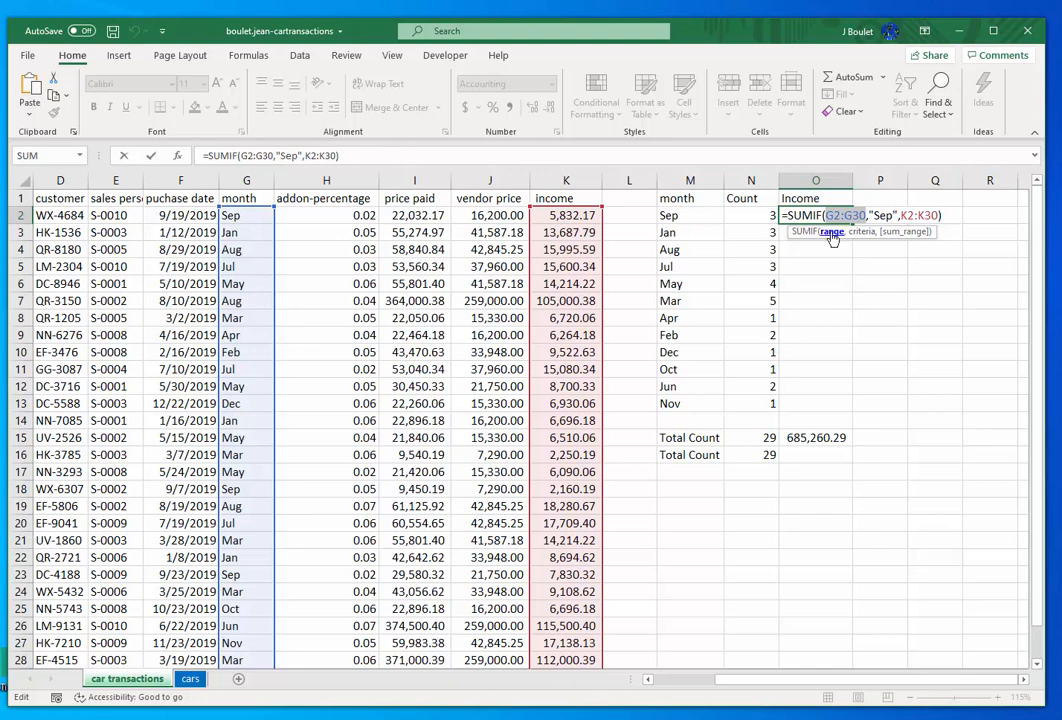
{"action": "left_click", "coordinate": [860, 233]}
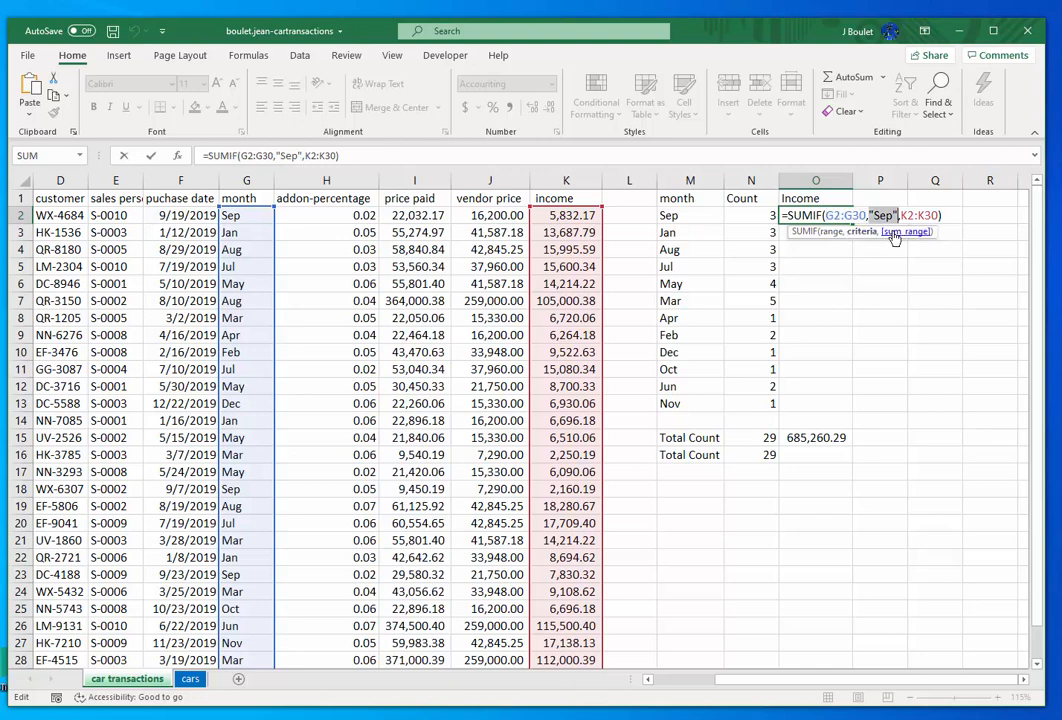
{"action": "left_click", "coordinate": [905, 232]}
{"action": "left_click", "coordinate": [859, 233]}
{"action": "key", "text": "Delete"}
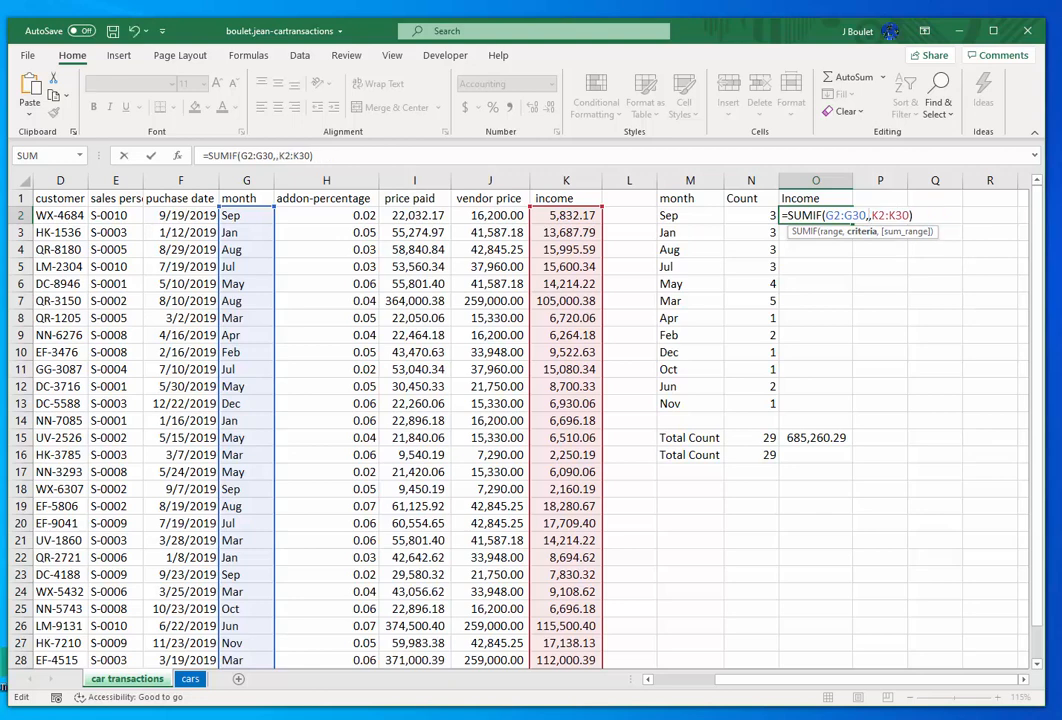
{"action": "left_click", "coordinate": [676, 217]}
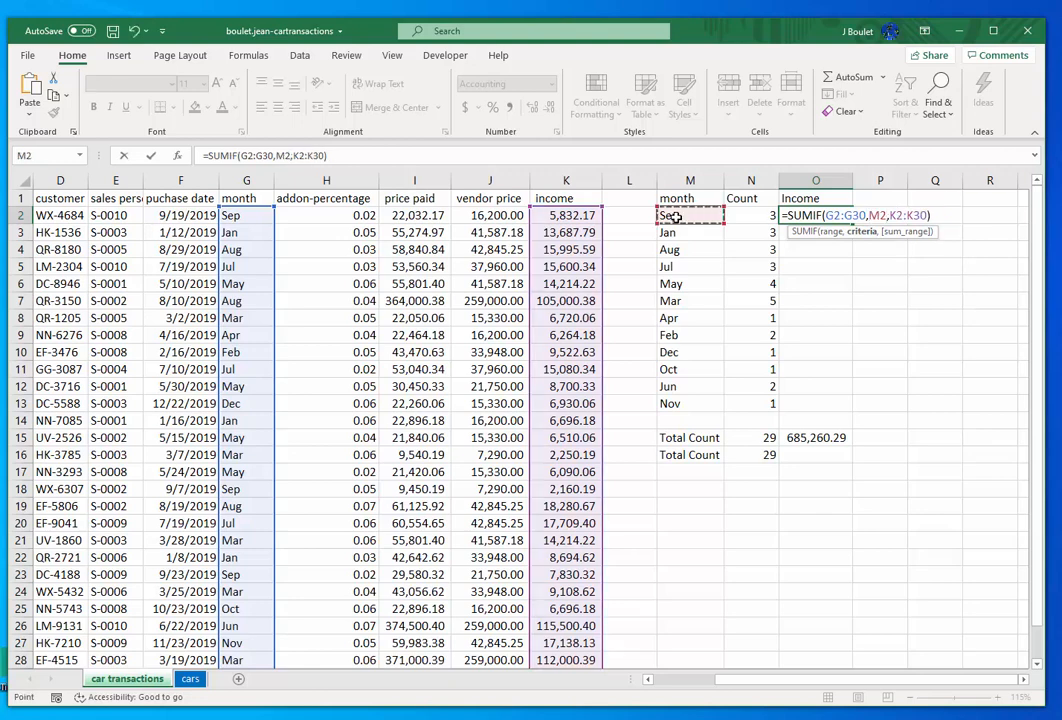
{"action": "key", "text": "Return"}
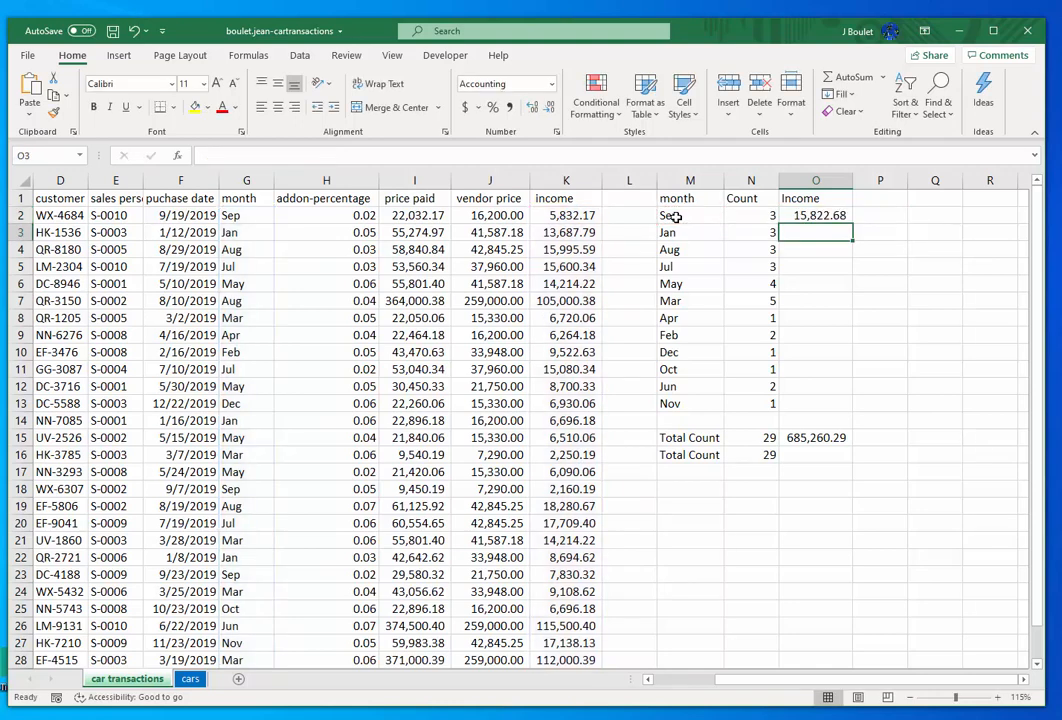
- Fill the SUMIF formula with relative ranges from O2 down to O13
{"action": "left_click", "coordinate": [843, 216]}
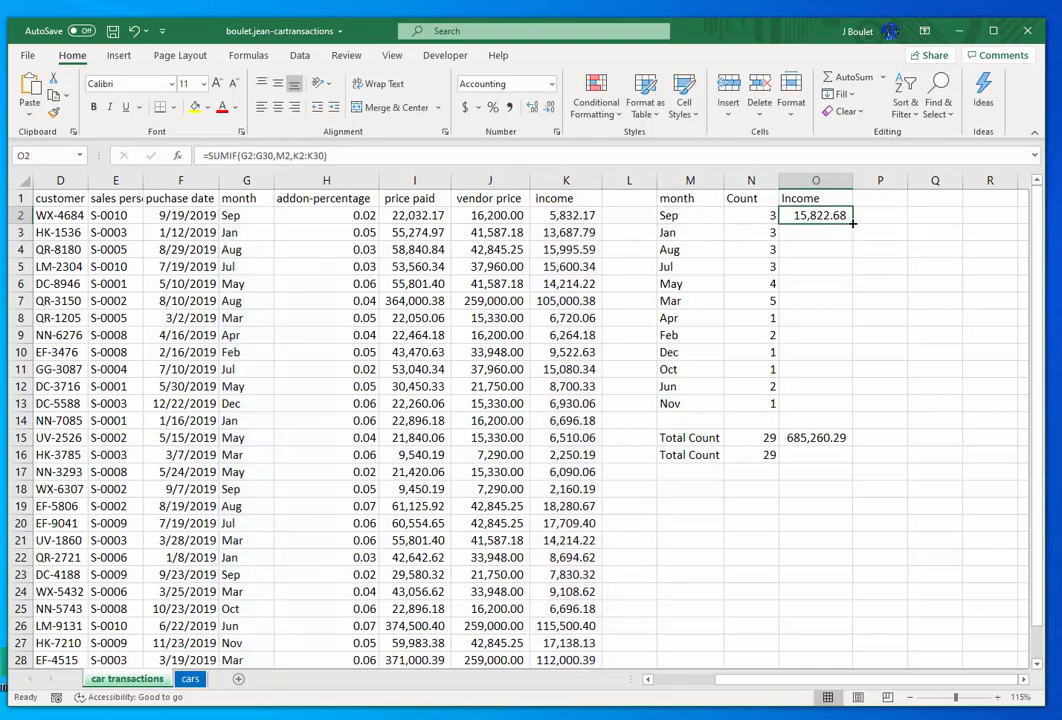
{"action": "double_click", "coordinate": [852, 223]}
{"action": "left_click", "coordinate": [834, 386]}
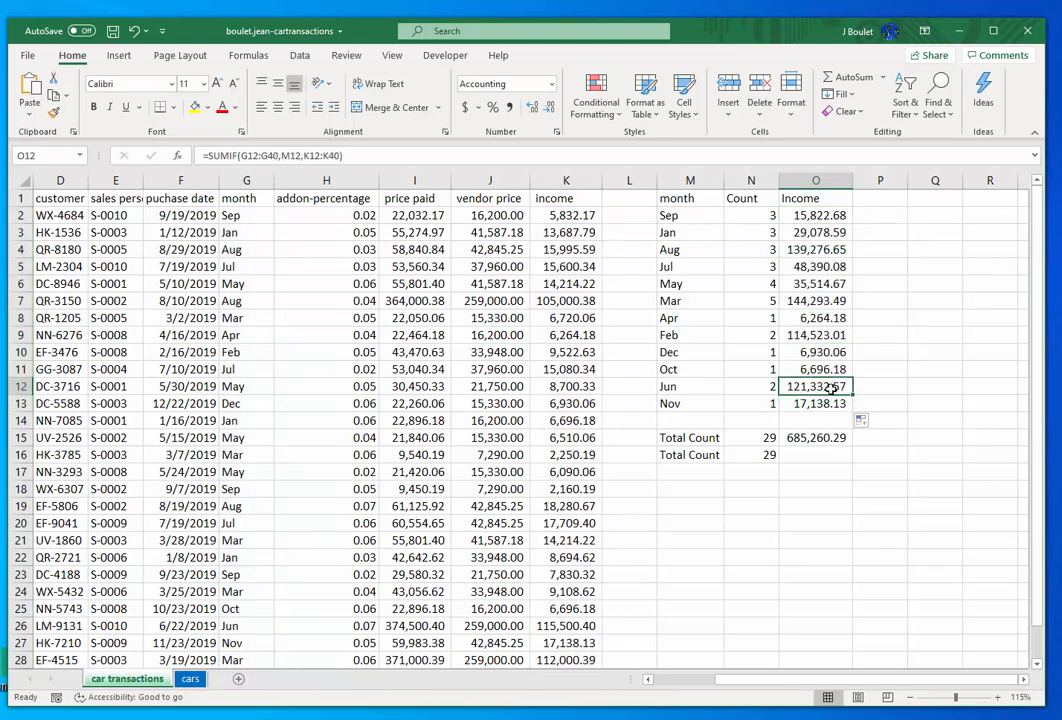
- Examine the ranges referenced by the copied SUMIF formulas in O2, O3 and O13
{"action": "double_click", "coordinate": [814, 215]}
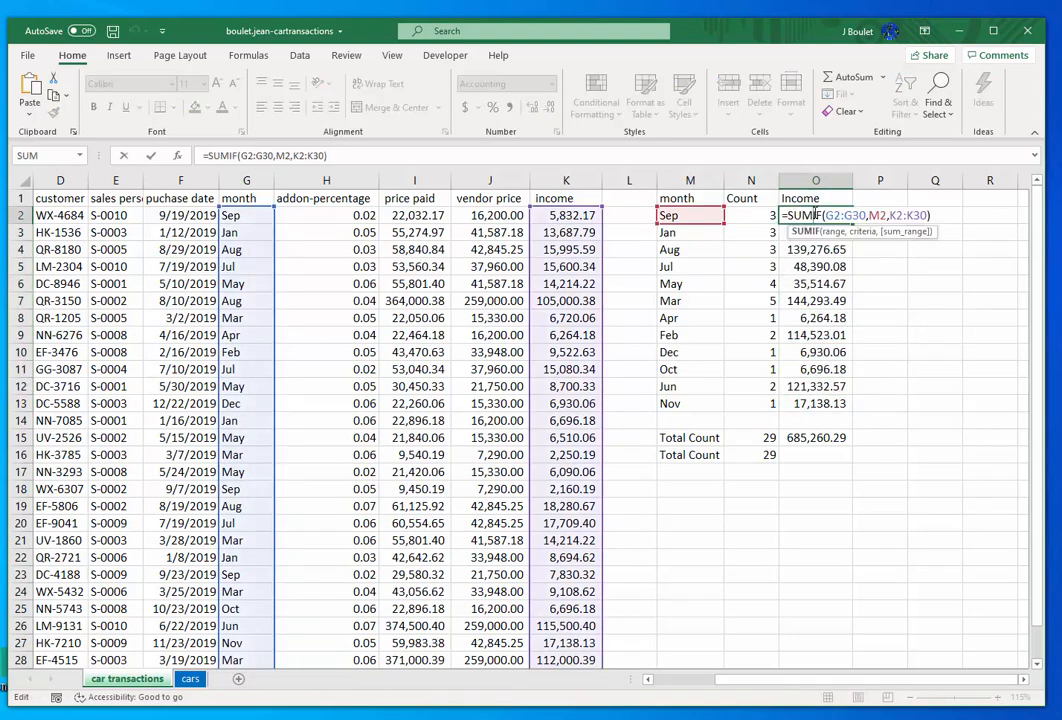
{"action": "left_click", "coordinate": [812, 232]}
{"action": "double_click", "coordinate": [816, 232]}
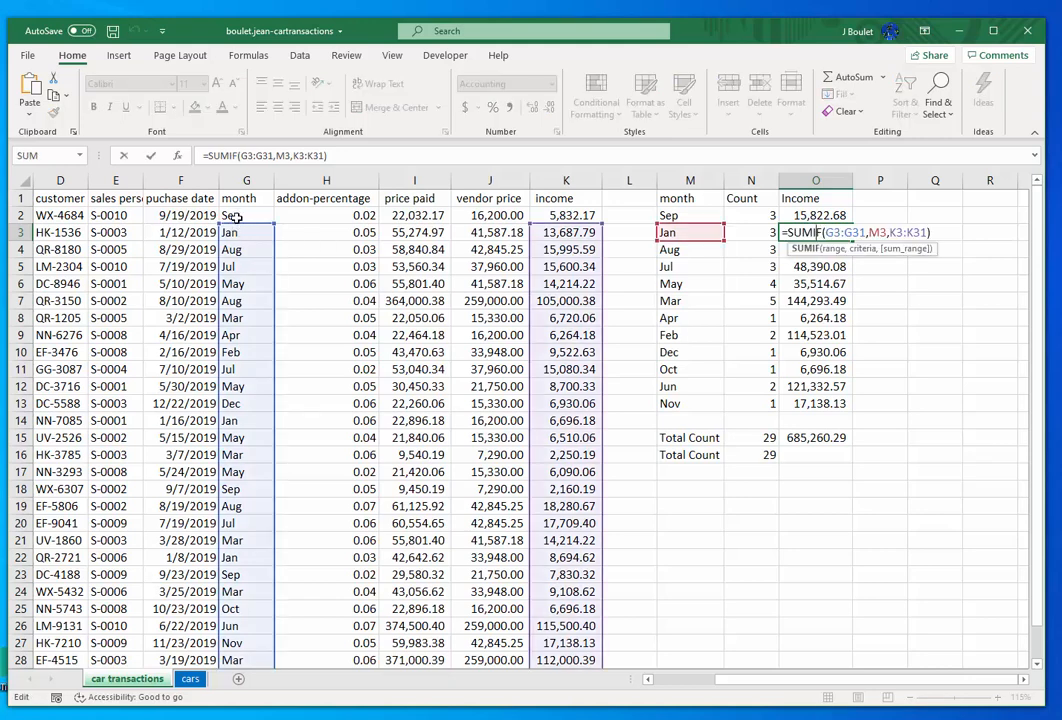
{"action": "key", "text": "Return"}
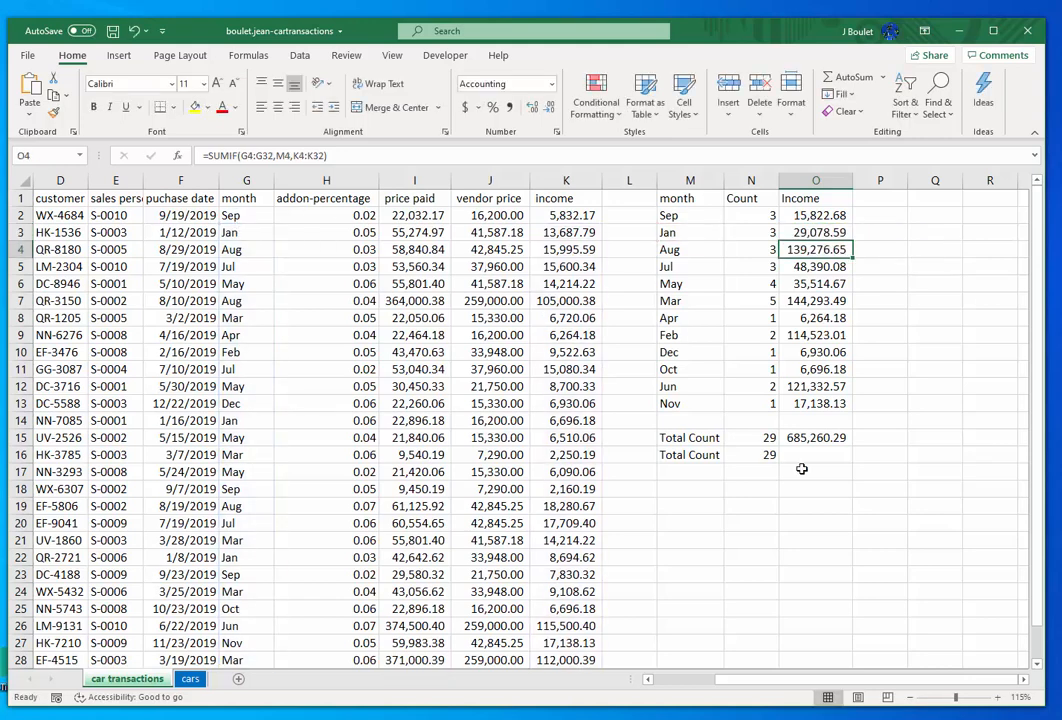
{"action": "left_click", "coordinate": [792, 403]}
{"action": "double_click", "coordinate": [792, 403]}
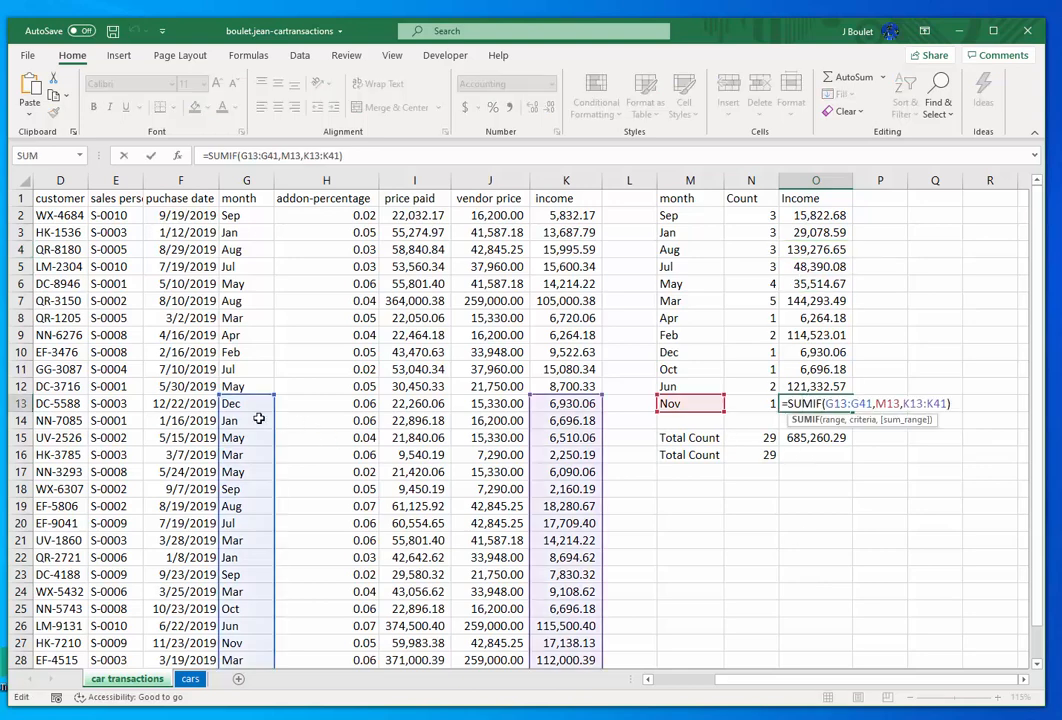
- Make both ranges in the O2 SUMIF formula absolute, as $G$2:$G$30 and $K$2:$K$30, keeping the M2 criterion relative
{"action": "left_click", "coordinate": [826, 216]}
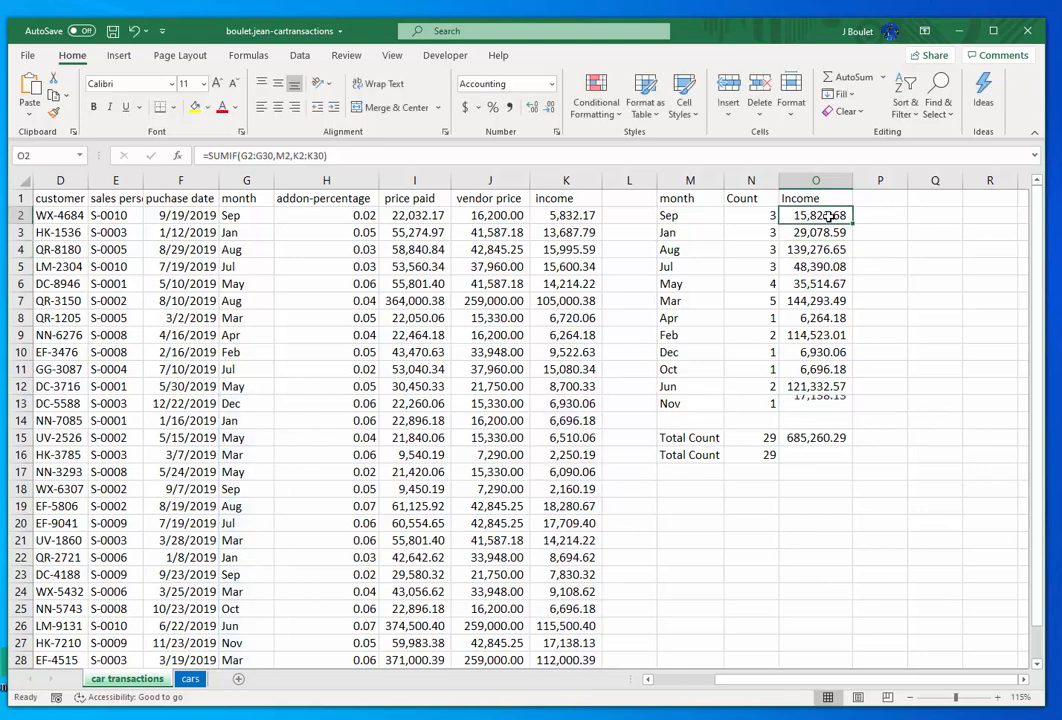
{"action": "double_click", "coordinate": [826, 216]}
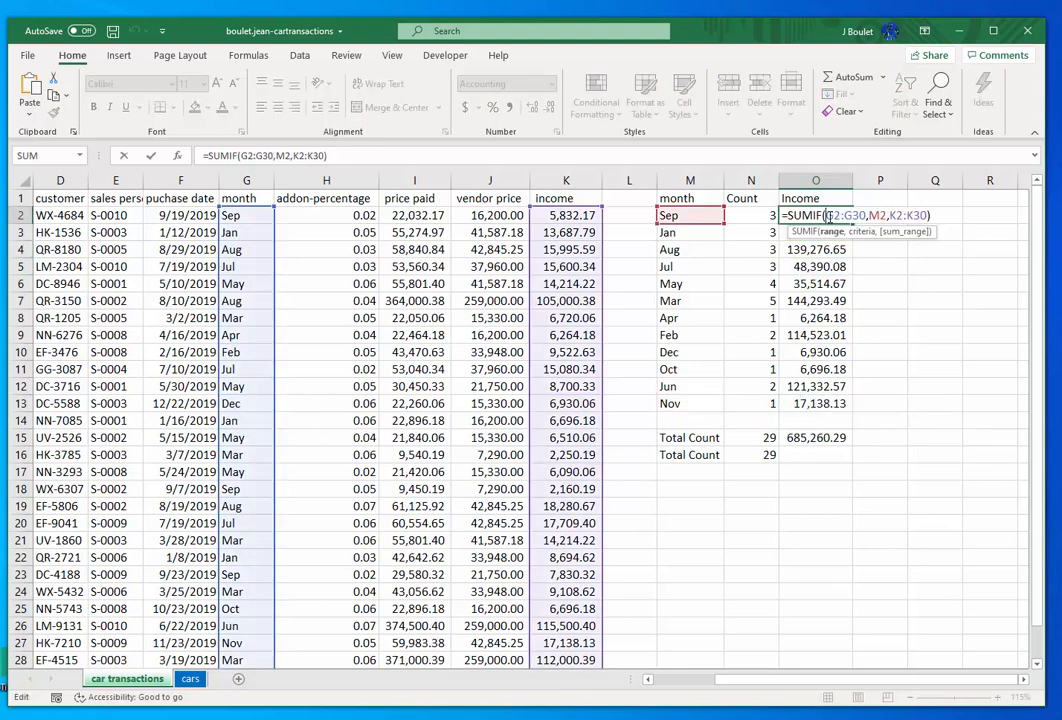
{"action": "left_click", "coordinate": [834, 232]}
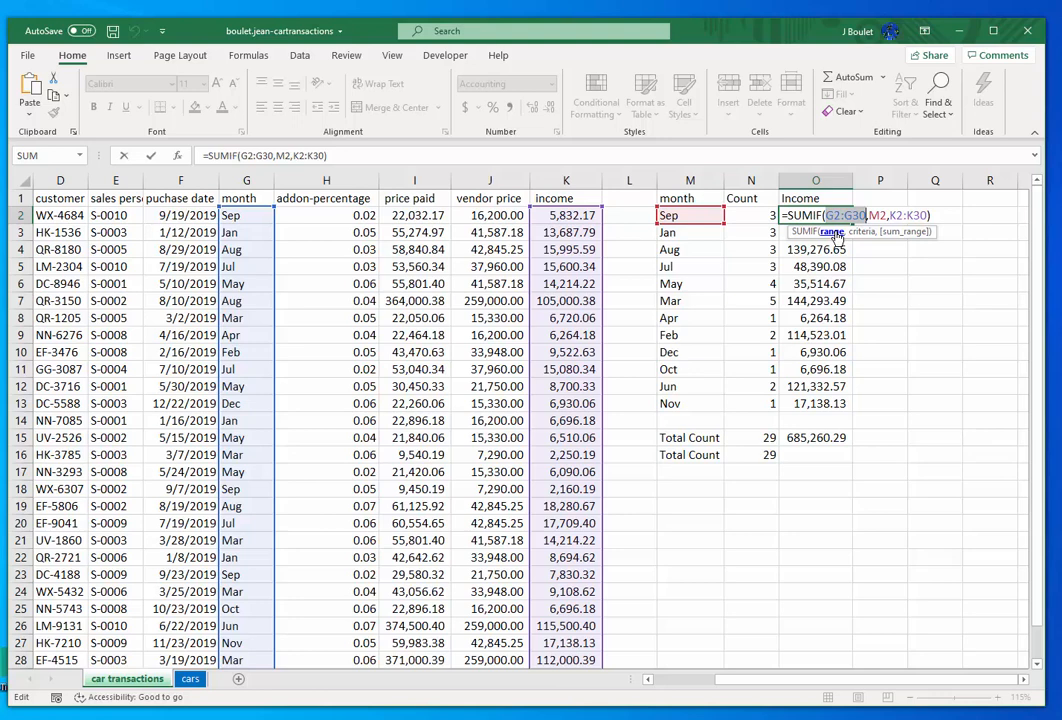
{"action": "key", "text": "F4"}
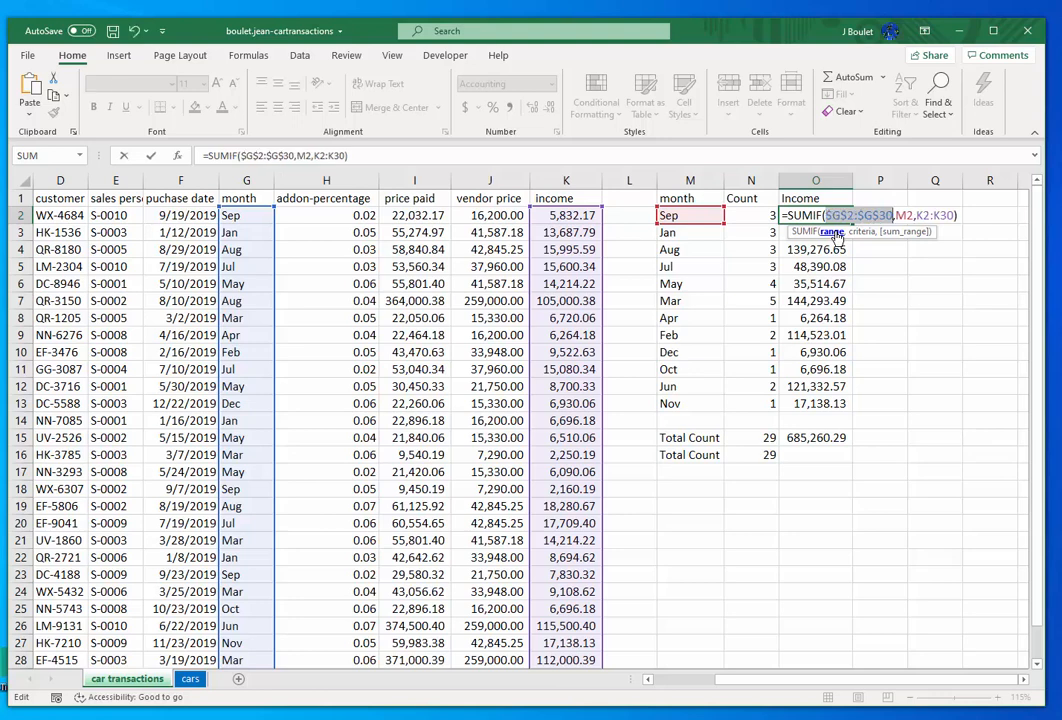
{"action": "left_click", "coordinate": [909, 233]}
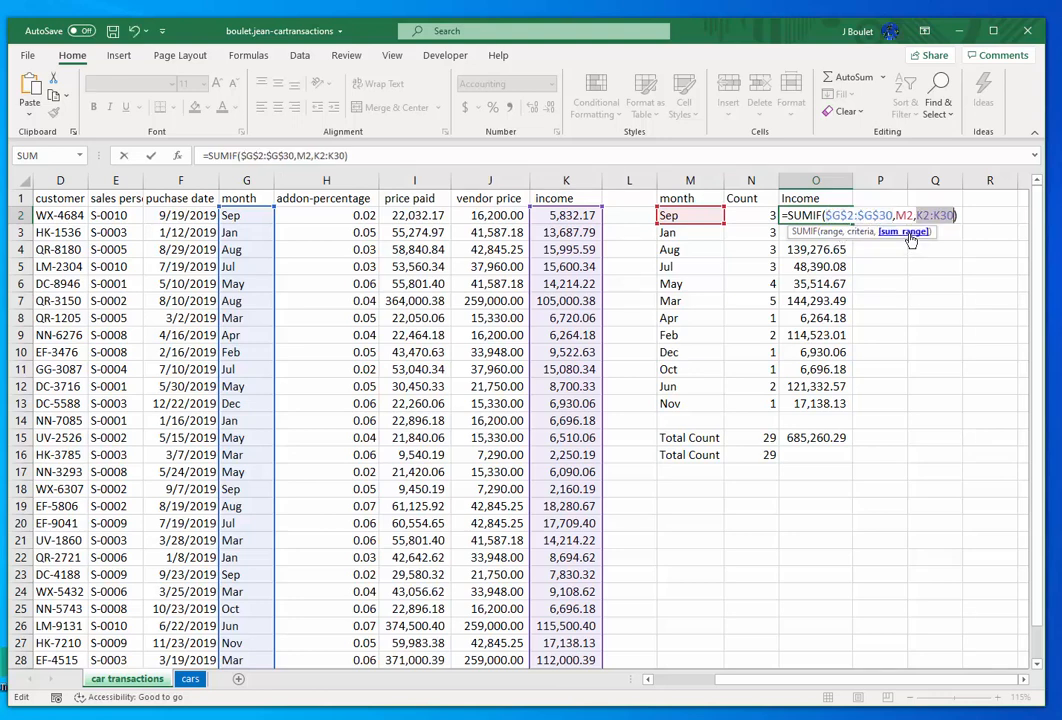
{"action": "key", "text": "F4"}
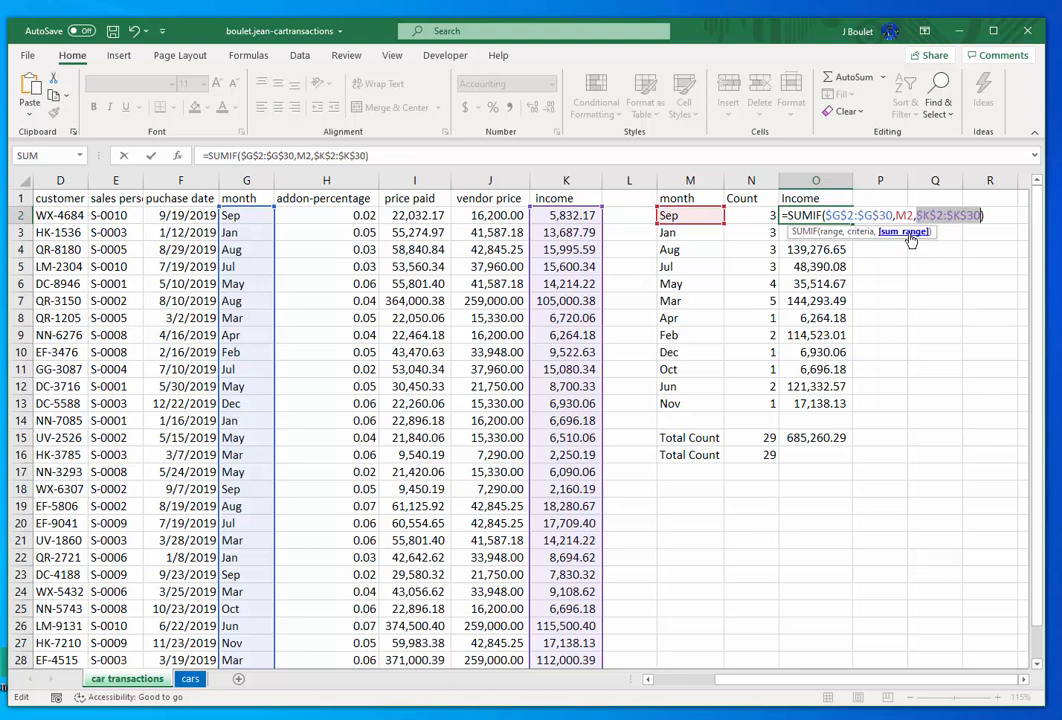
{"action": "left_click", "coordinate": [832, 233]}
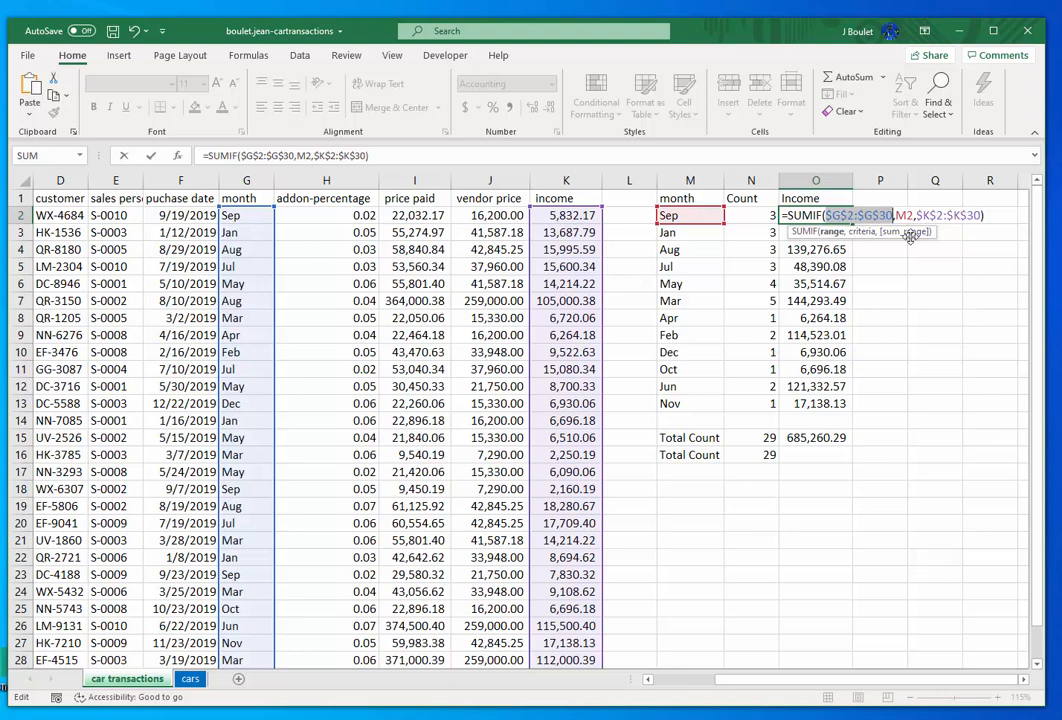
{"action": "left_click", "coordinate": [898, 233]}
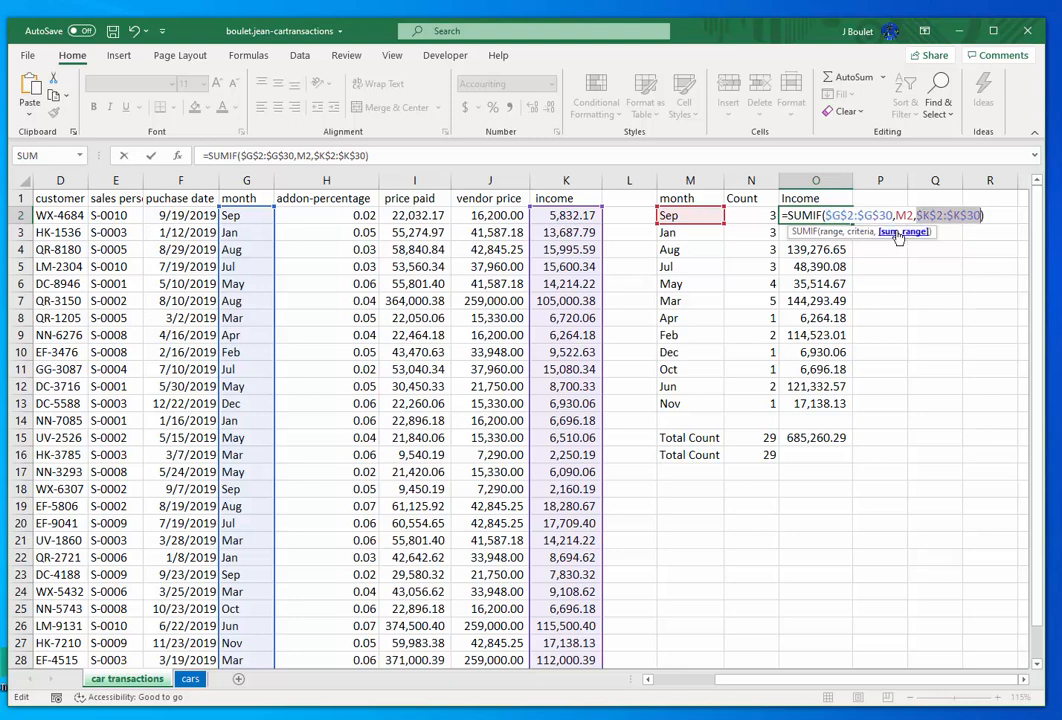
{"action": "key", "text": "Return"}
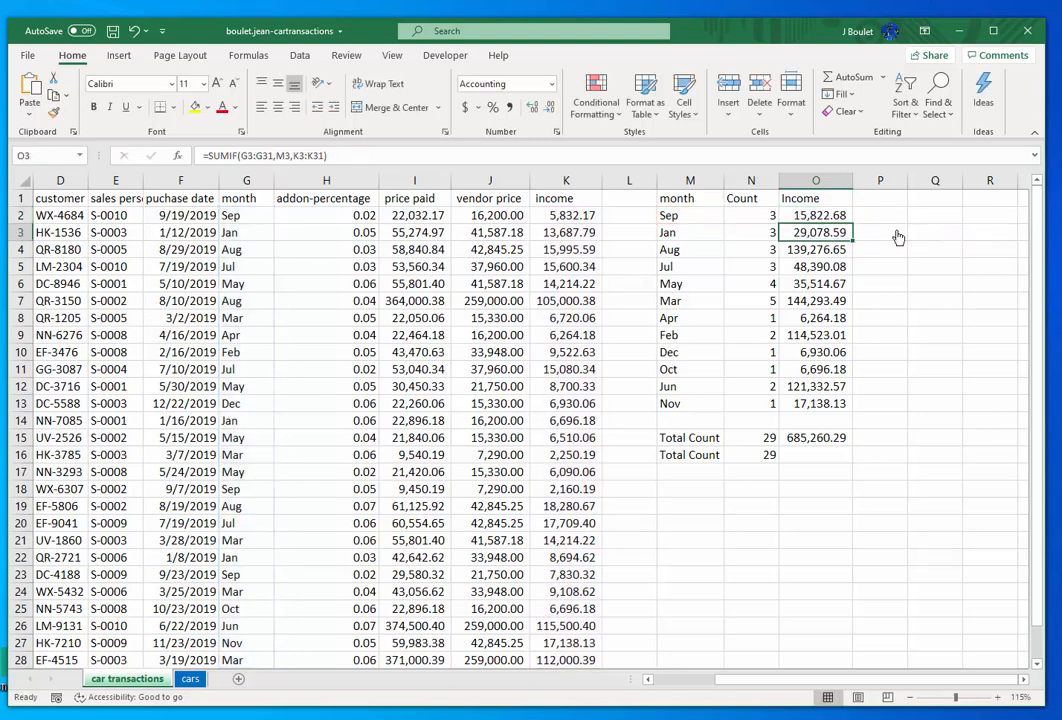
- Copy the SUMIF formula with absolute ranges from O2 down through O13 for all months
{"action": "left_click", "coordinate": [846, 218]}
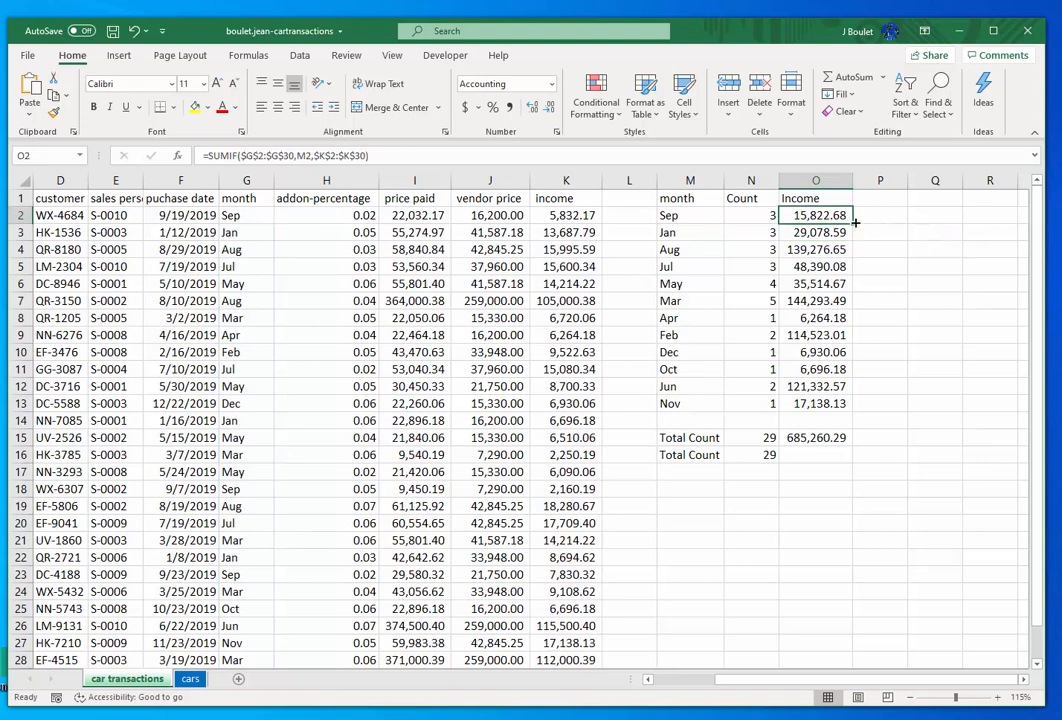
{"action": "double_click", "coordinate": [852, 224]}
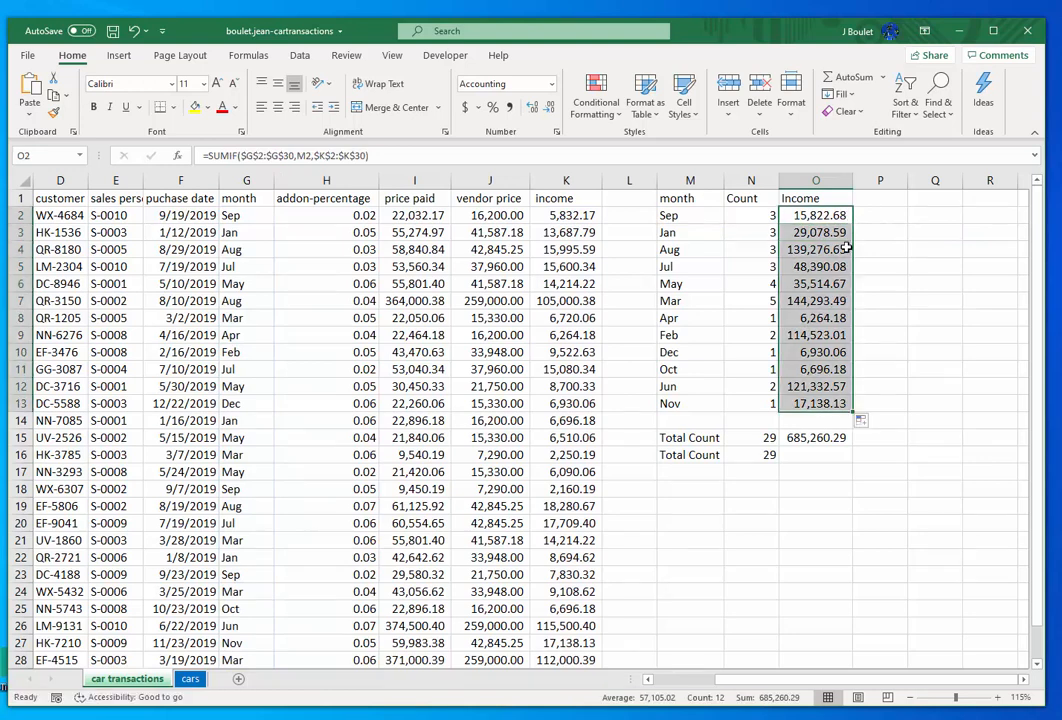
{"action": "left_click", "coordinate": [832, 284]}
- Check the ranges and month criteria in the copied SUMIF formulas for January in O3 and November in O13
{"action": "left_click", "coordinate": [818, 216]}
{"action": "double_click", "coordinate": [817, 231]}
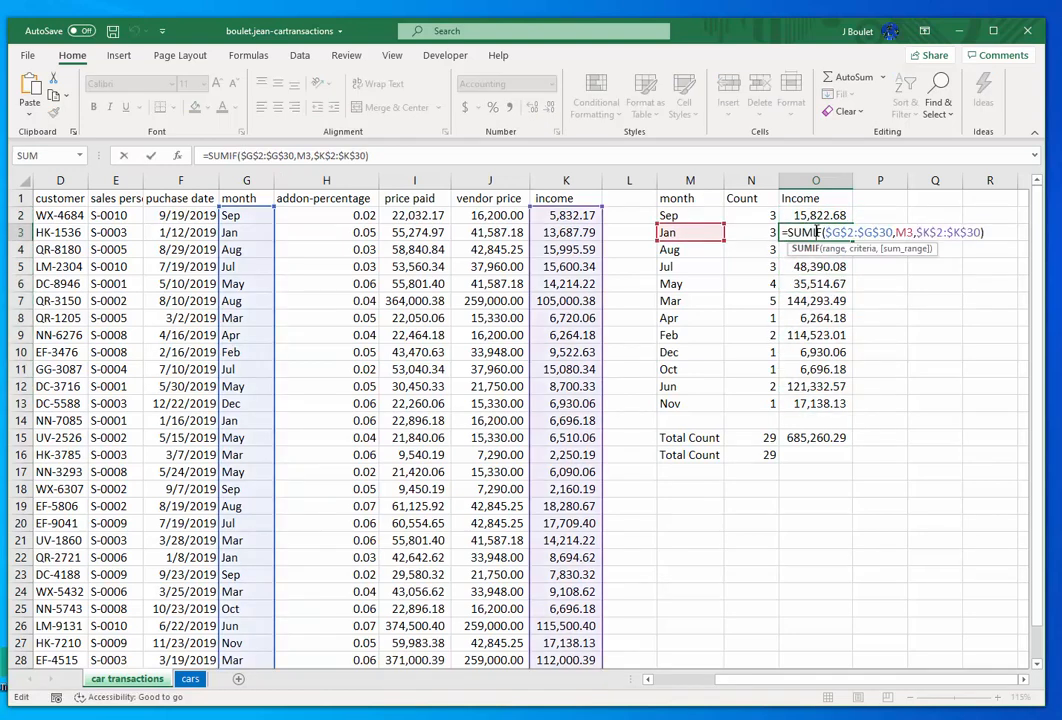
{"action": "key", "text": "Return"}
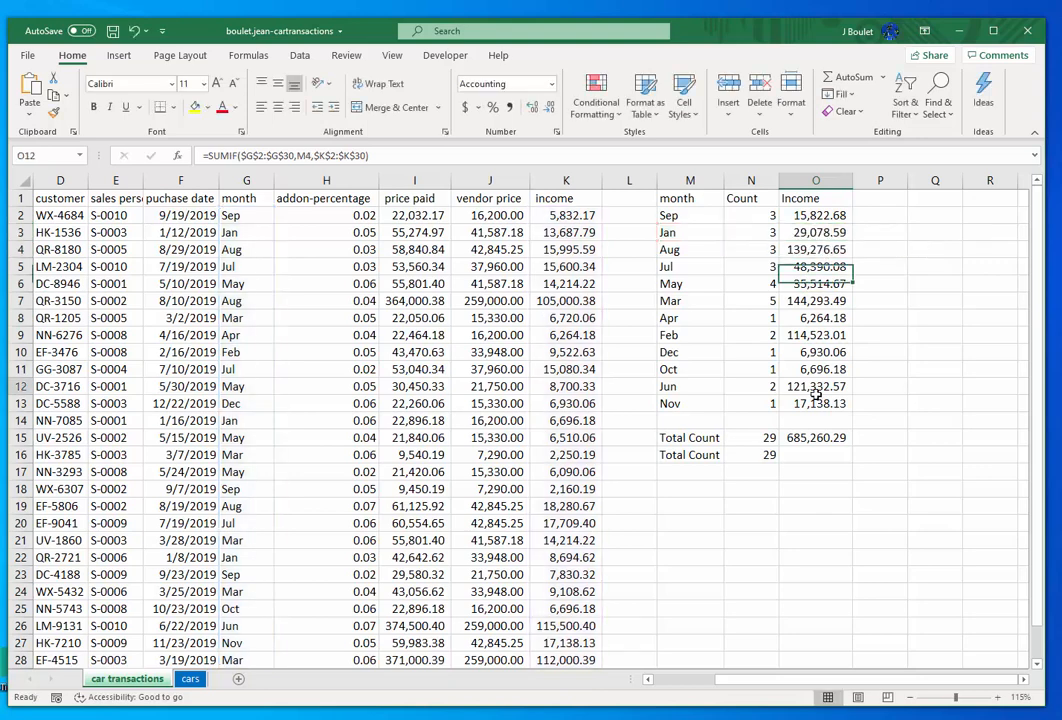
{"action": "left_click", "coordinate": [815, 401]}
{"action": "double_click", "coordinate": [816, 402]}
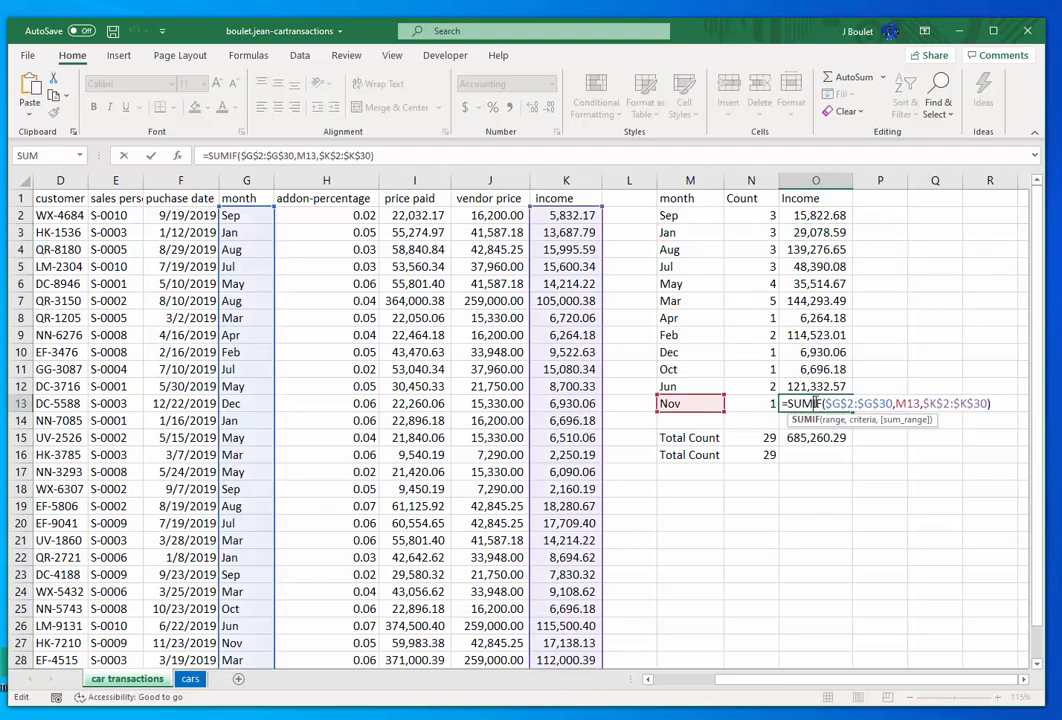
{"action": "key", "text": "Return"}
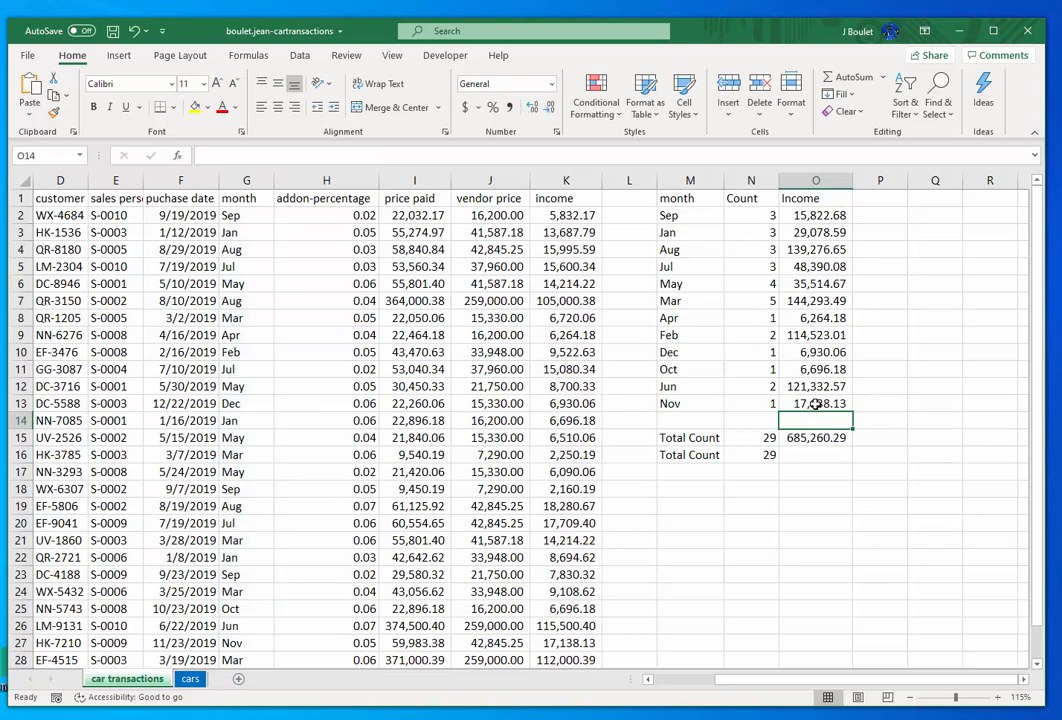
- Total the monthly incomes in O16 with the formula =SUM(O2:O13)
{"action": "left_click", "coordinate": [805, 453]}
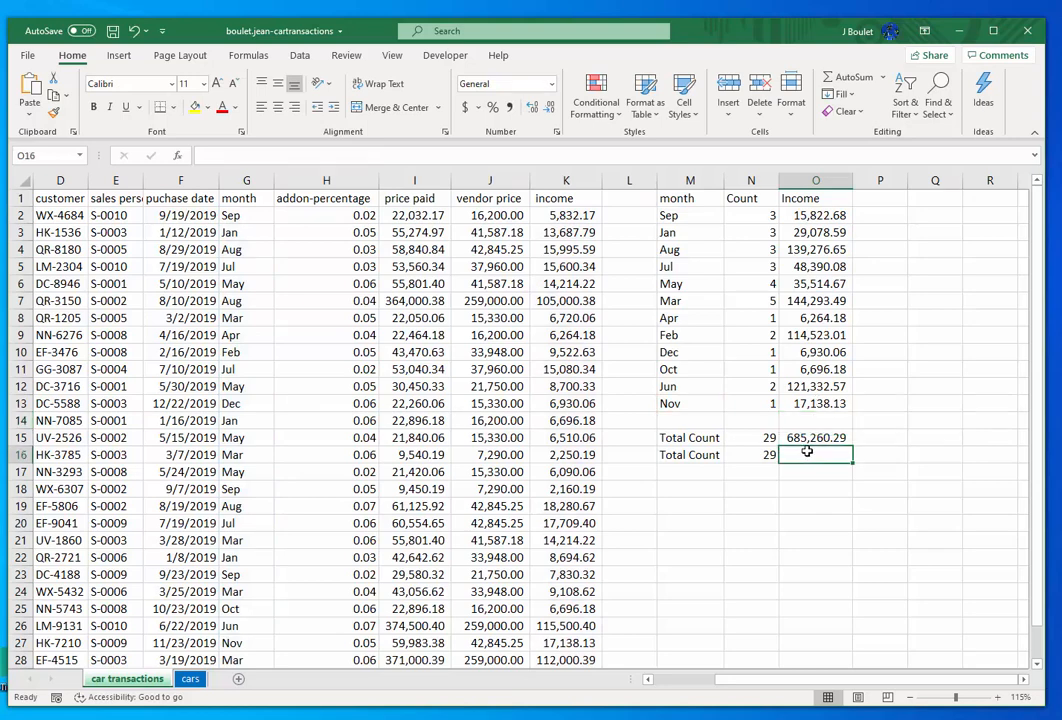
{"action": "type", "text": "=sum("}
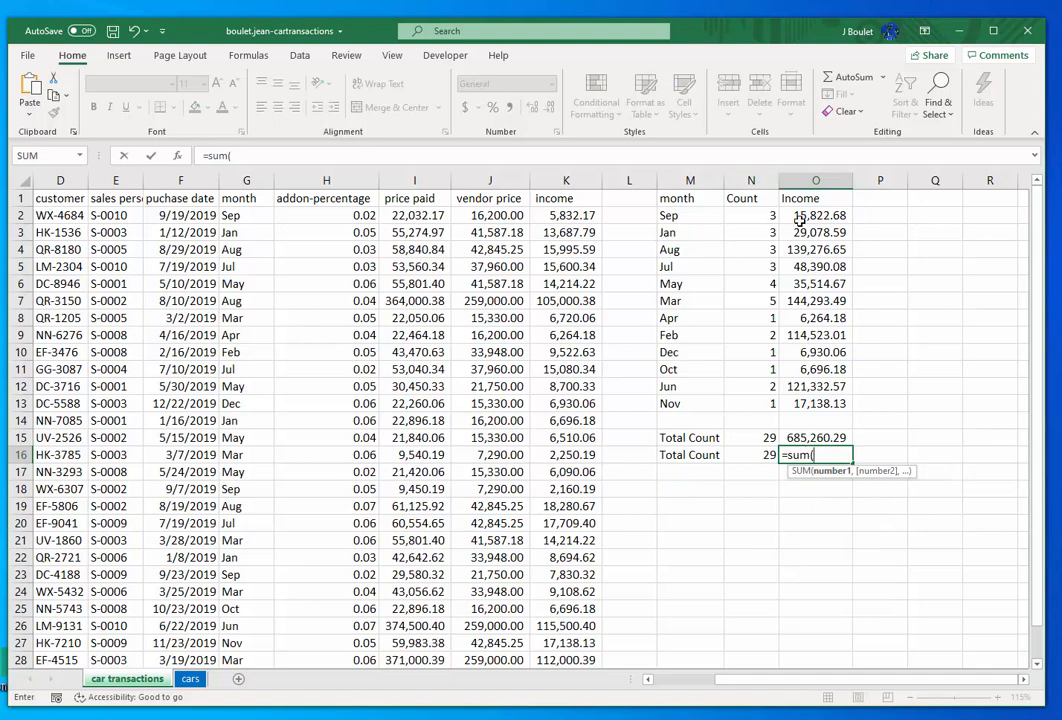
{"action": "left_click_drag", "start_coordinate": [803, 216], "coordinate": [810, 286]}
{"action": "left_click_drag", "start_coordinate": [813, 390], "coordinate": [816, 404]}
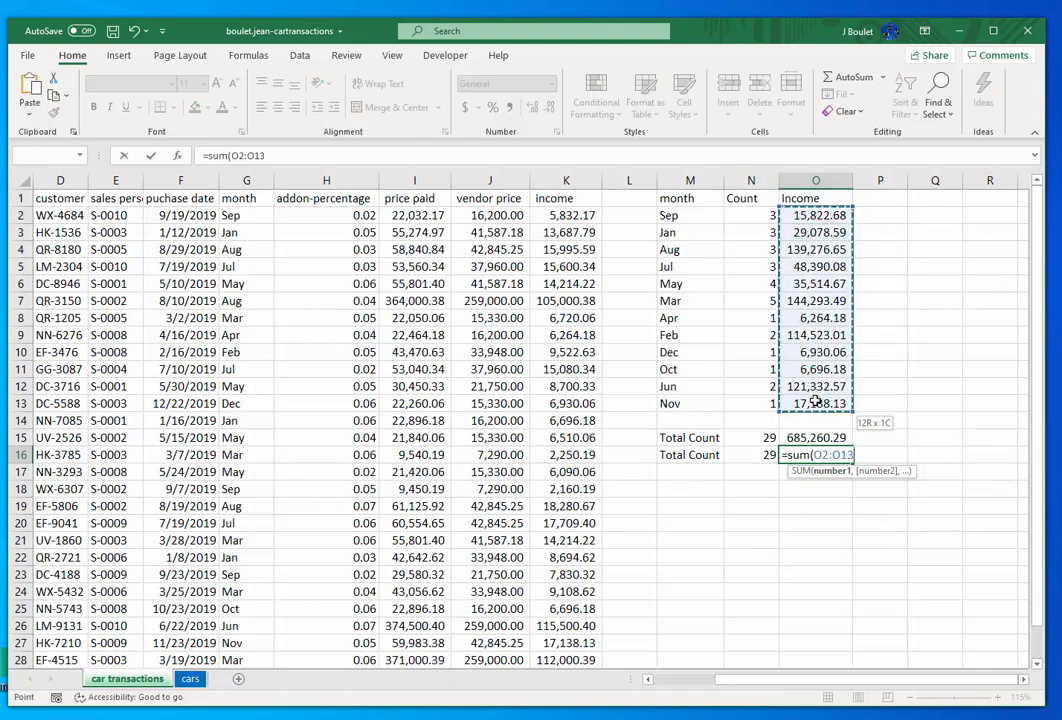
{"action": "type", "text": ")"}
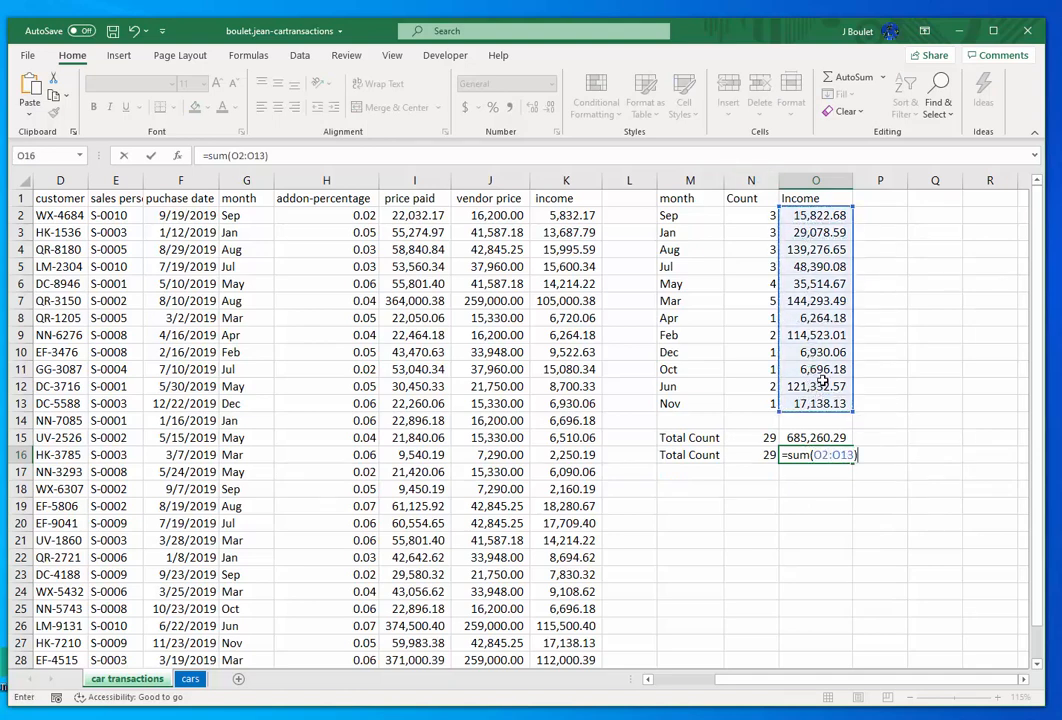
{"action": "key", "text": "Return"}
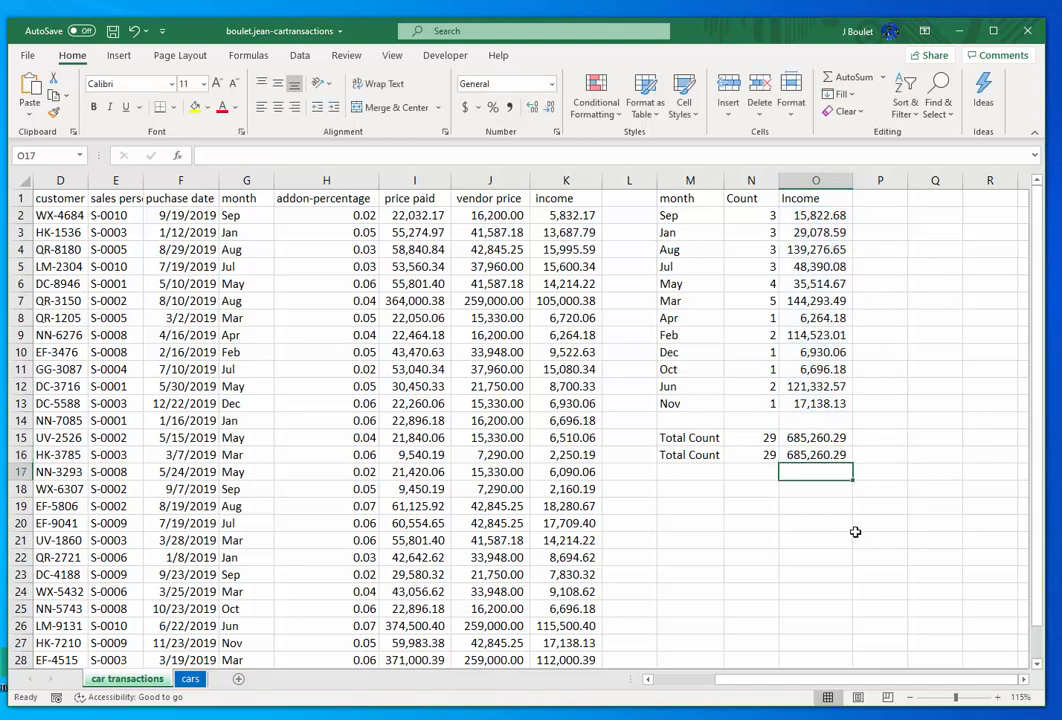
- Compare the ranges summed by the two income total formulas in O15 and O16
{"action": "left_click", "coordinate": [822, 452]}
{"action": "left_click", "coordinate": [821, 437]}
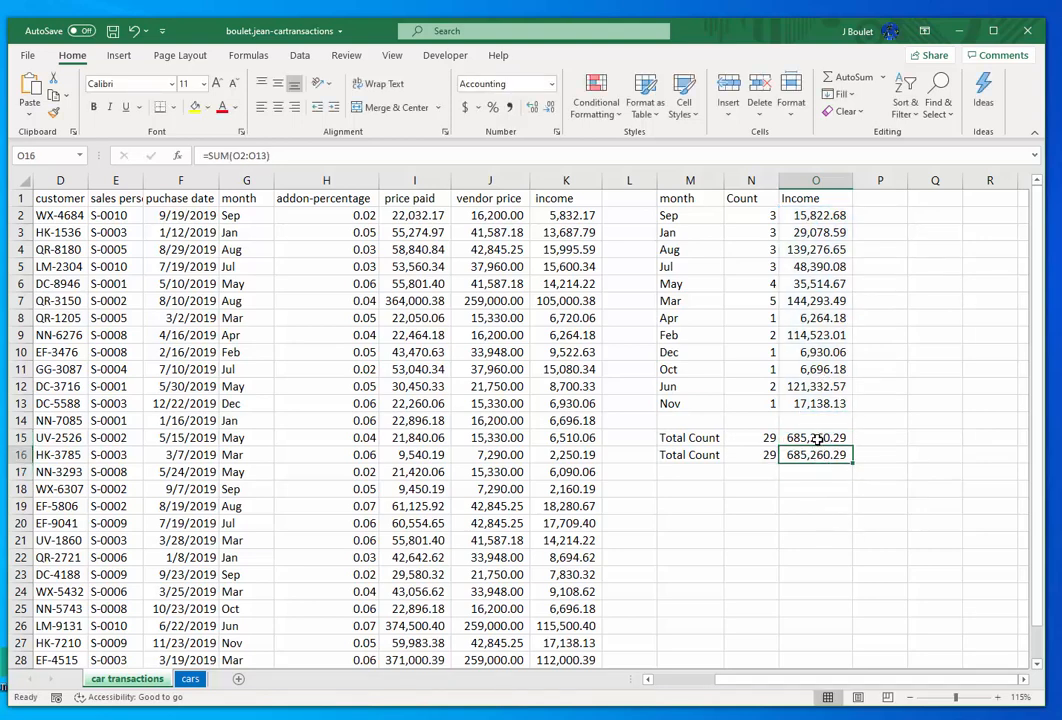
{"action": "double_click", "coordinate": [817, 437]}
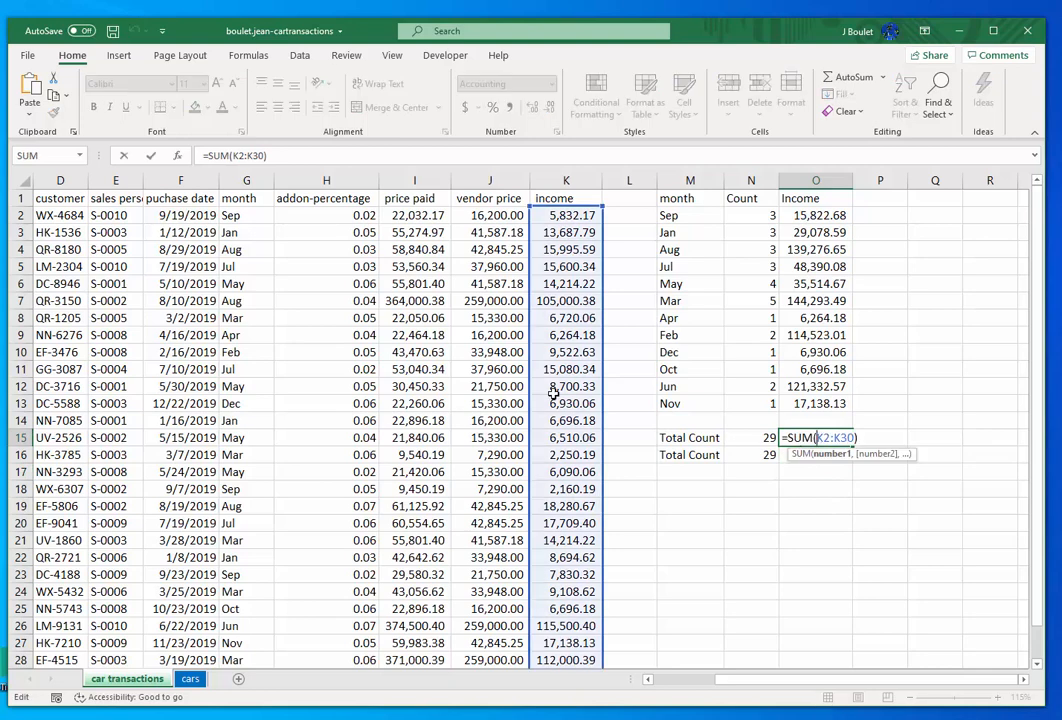
{"action": "key", "text": "Return"}
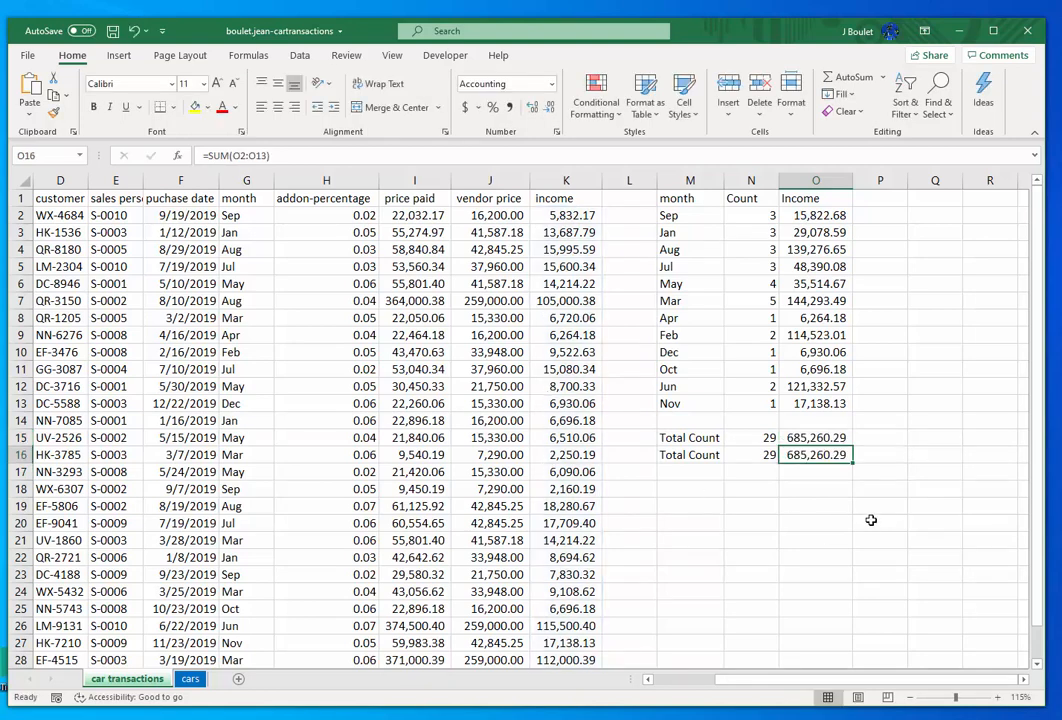
{"action": "double_click", "coordinate": [829, 455]}
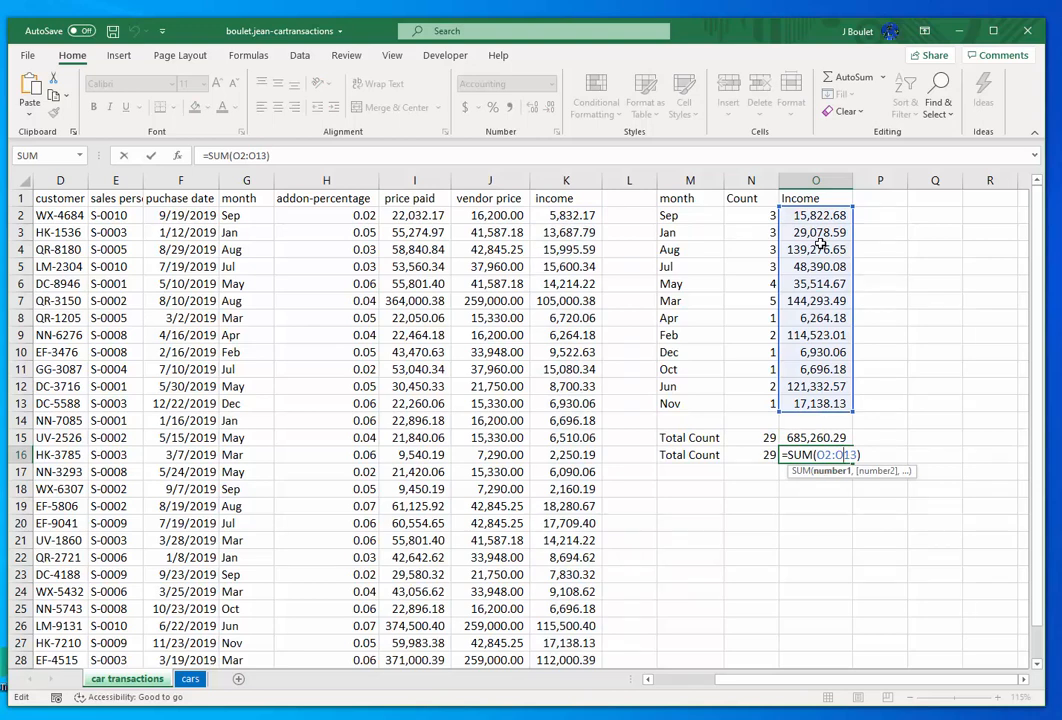
{"action": "key", "text": "Return"}
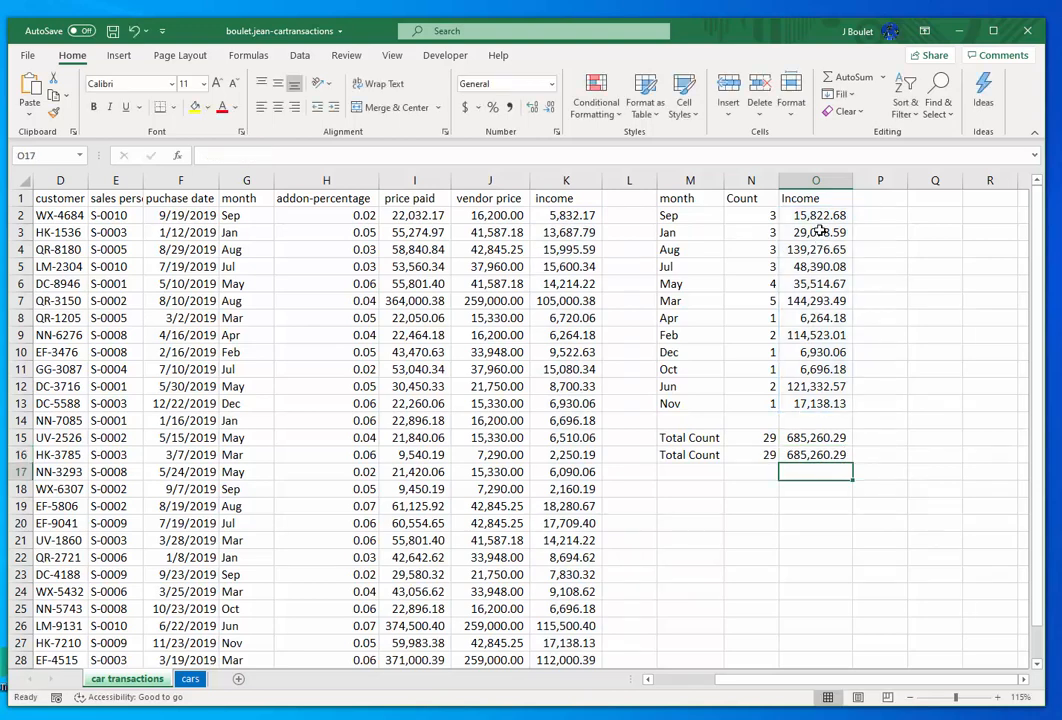
- Review the ranges and criteria in the September COUNTIF formula in N2 and the SUMIF formula in O2
{"action": "double_click", "coordinate": [751, 215]}
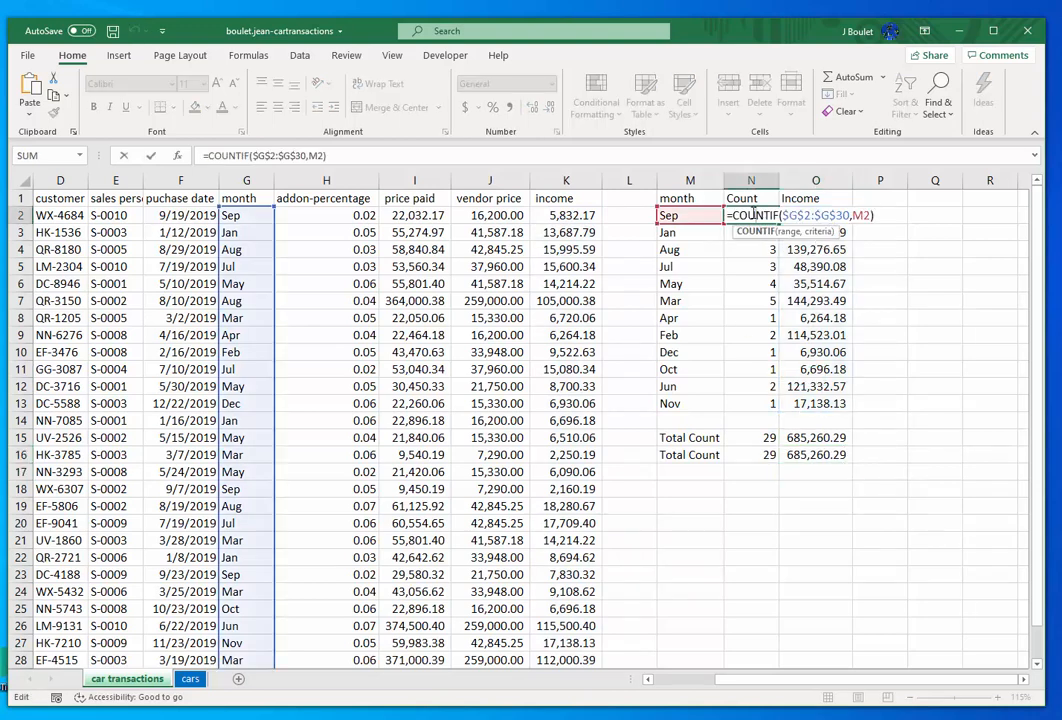
{"action": "key", "text": "Return"}
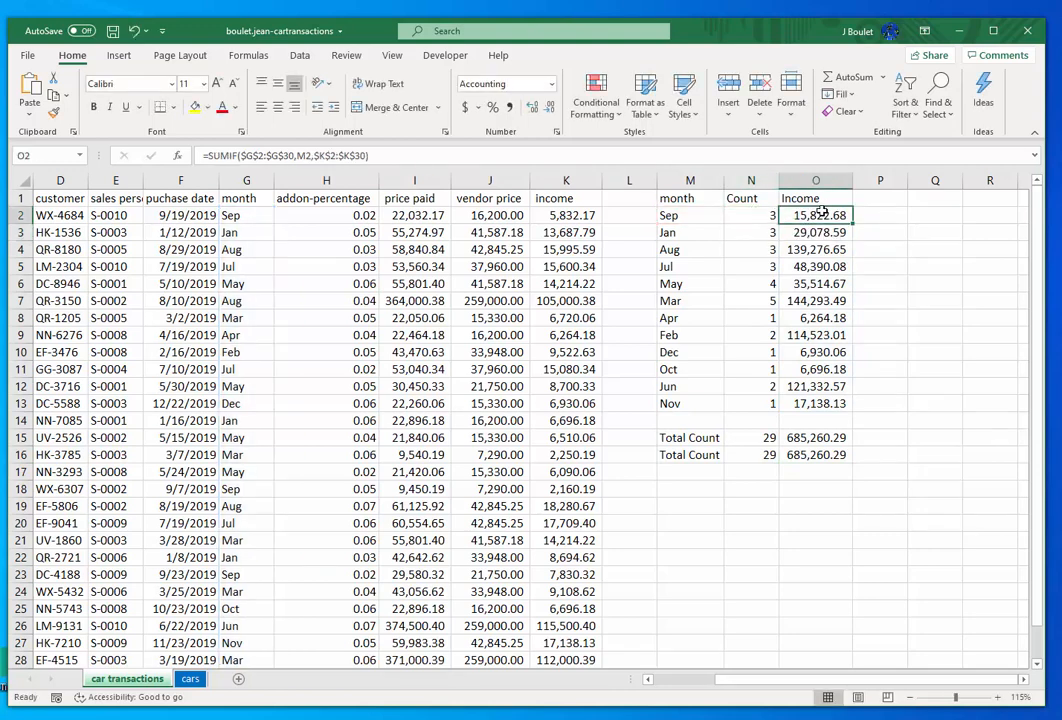
{"action": "double_click", "coordinate": [818, 215]}
{"action": "key", "text": "Return"}
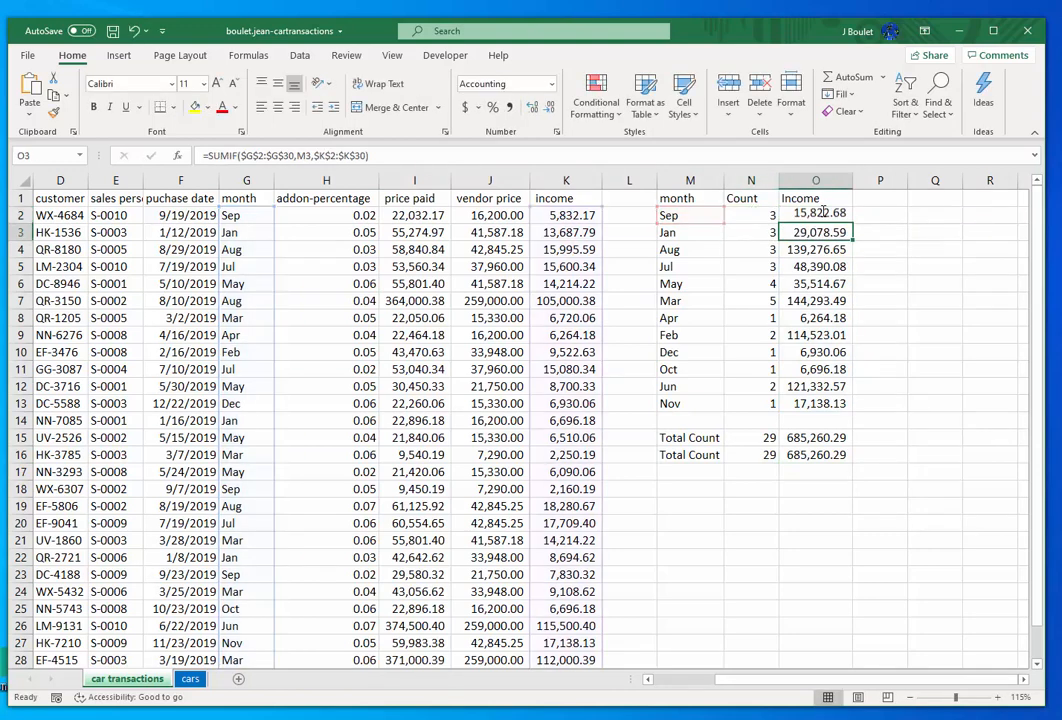